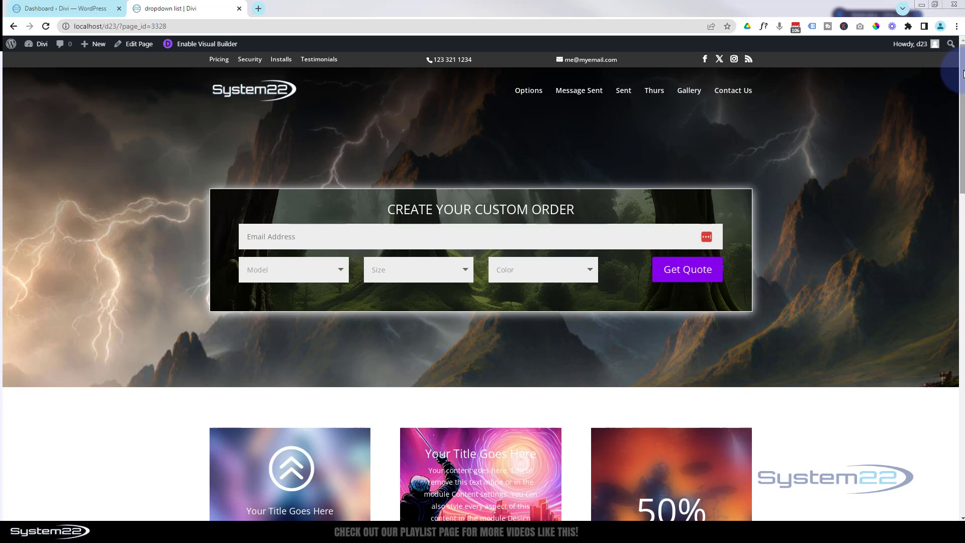
Step: Scroll the 'dropdown list' page down to the footer's Archives and Categories lists
left_click_drag(963, 71, 948, 406)
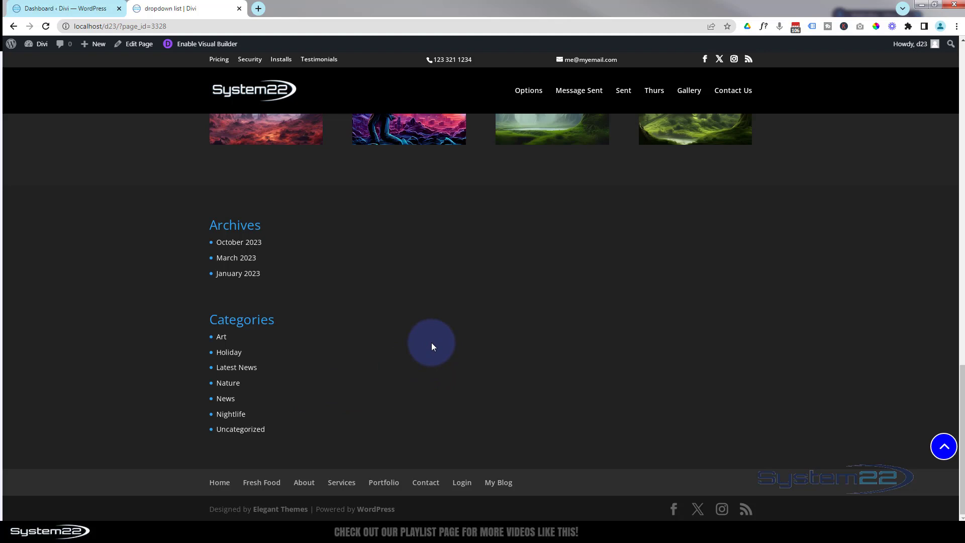
Step: Inspect the footer, apply display: none to div#footer-widgets in DevTools, and select the rule text
right_click(317, 254)
left_click(370, 427)
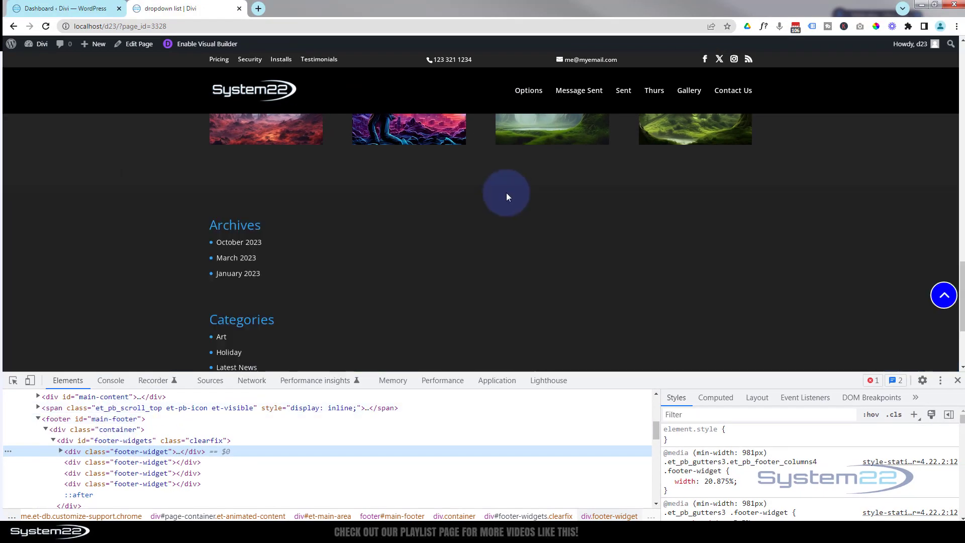
scroll(506, 192, "down", 3)
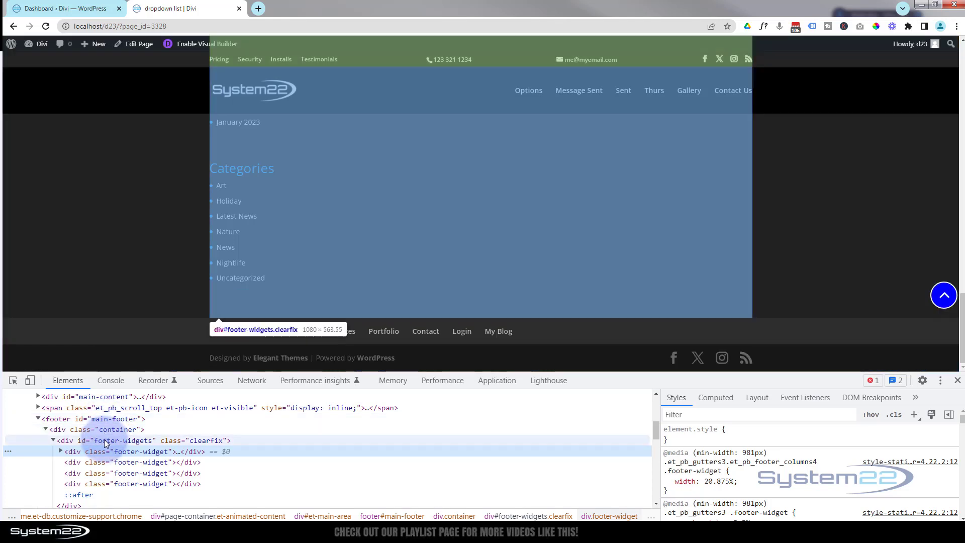
left_click(120, 442)
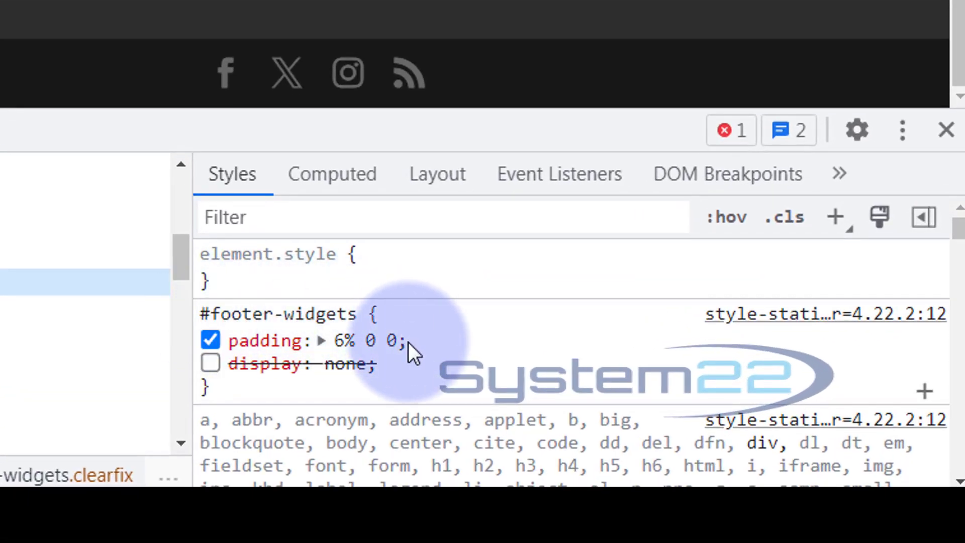
left_click(210, 363)
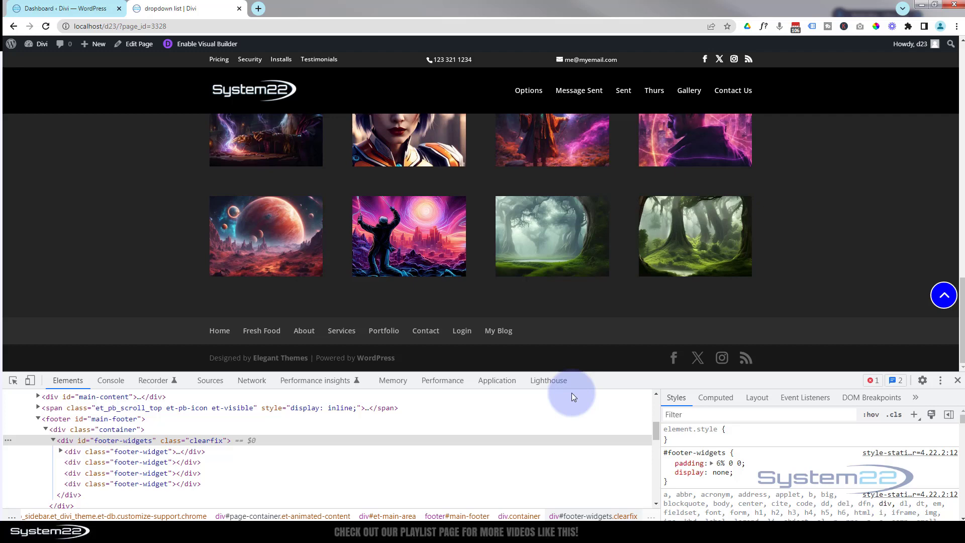
left_click_drag(660, 445, 683, 481)
key("ctrl+c")
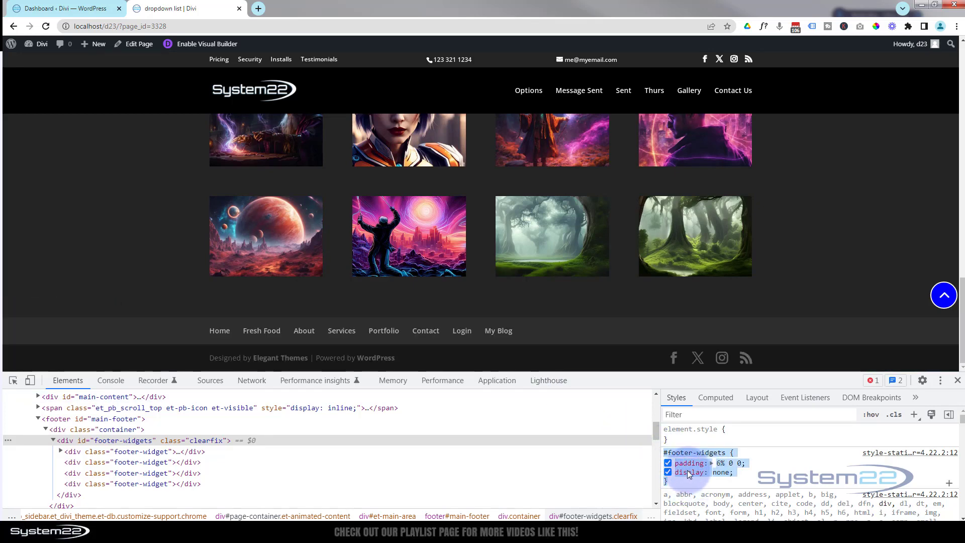
Step: In the dashboard, go to Divi Theme Options and scroll down to the Custom CSS box
left_click(54, 7)
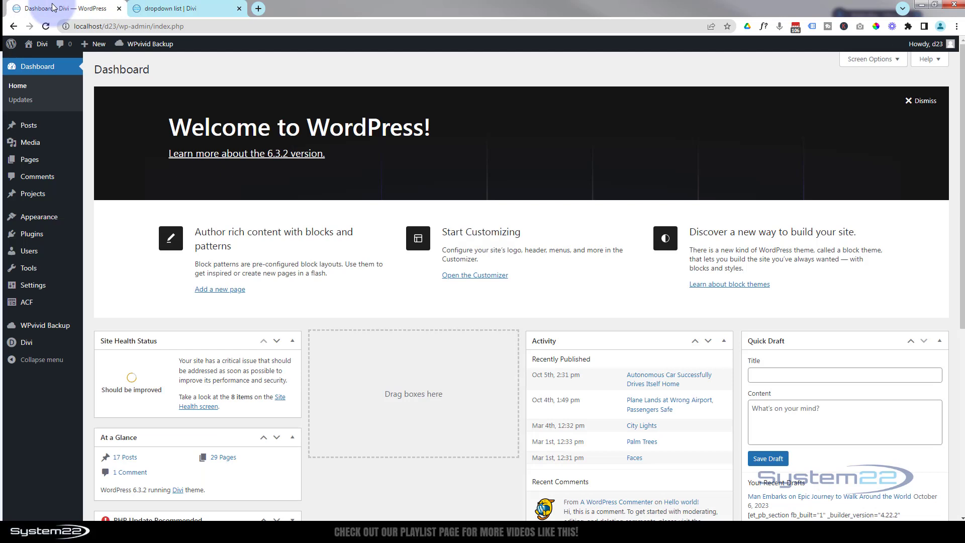
mouse_move(25, 344)
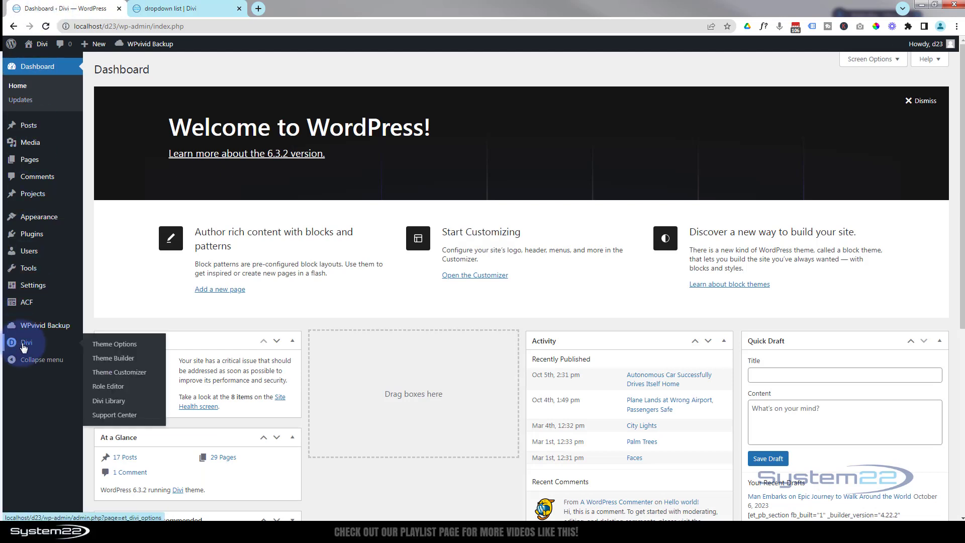
left_click(129, 351)
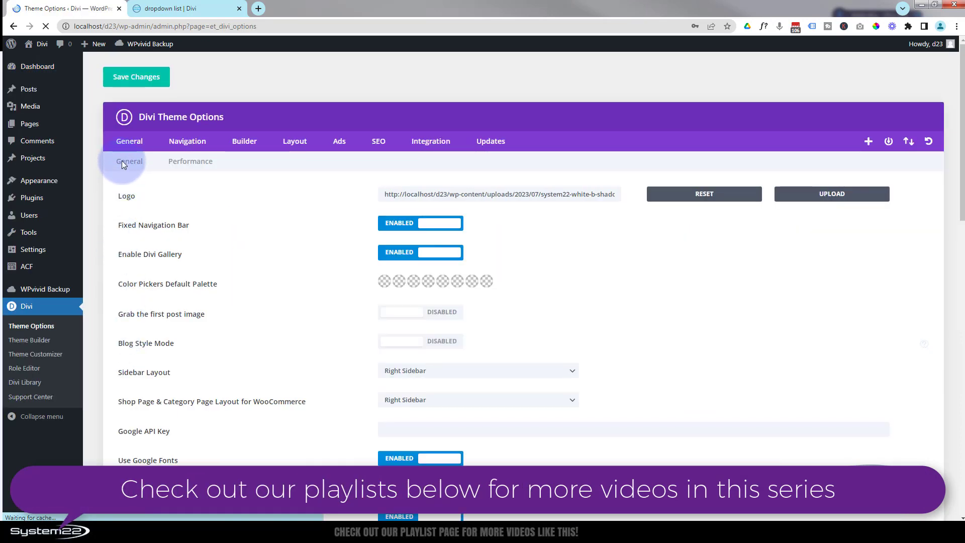
scroll(220, 297, "down", 7)
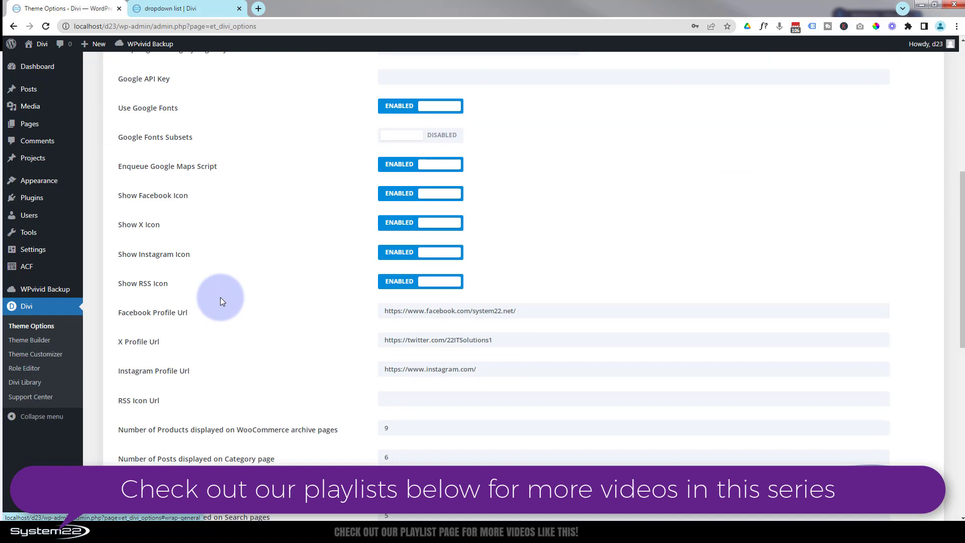
scroll(220, 297, "down", 9)
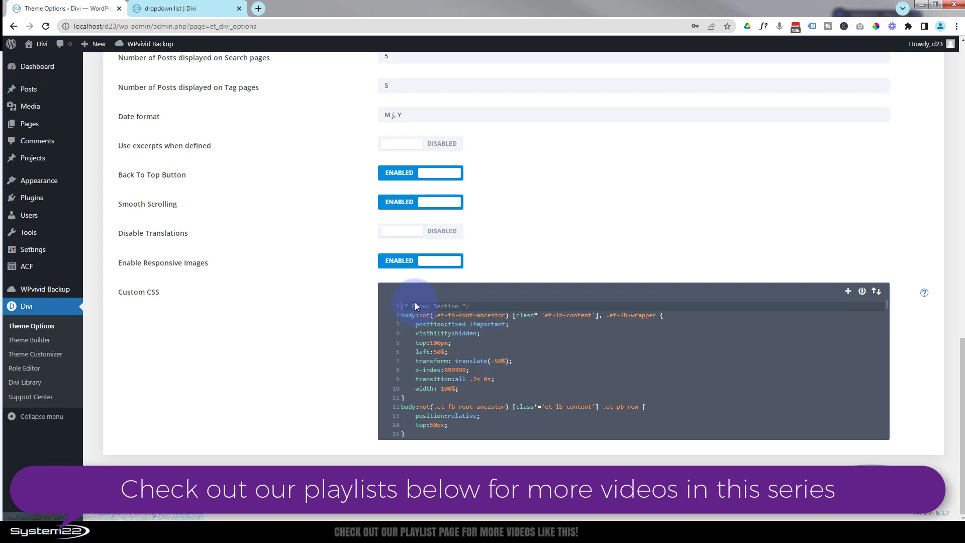
Step: Paste the #footer-widgets rule at the top of Custom CSS and delete its padding line
key("Return")
key("Return")
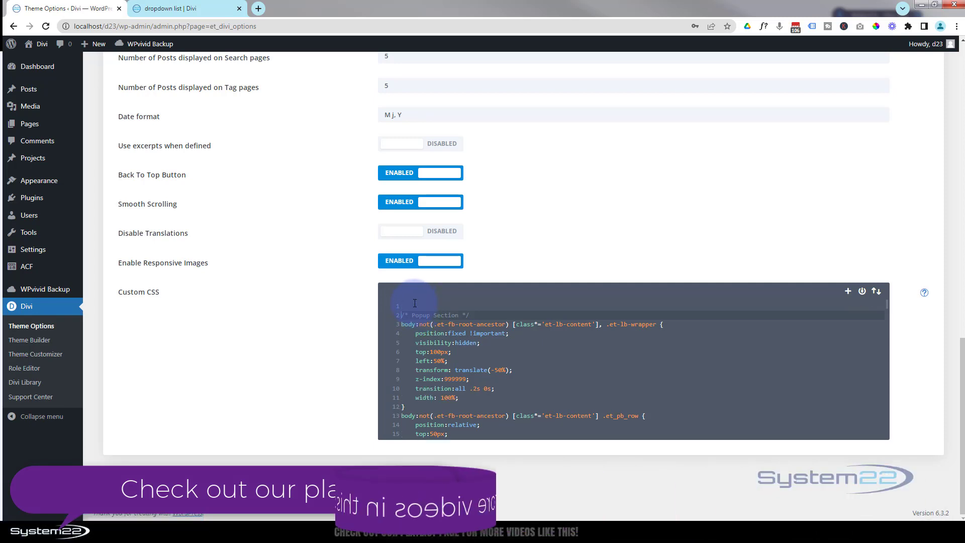
left_click(405, 307)
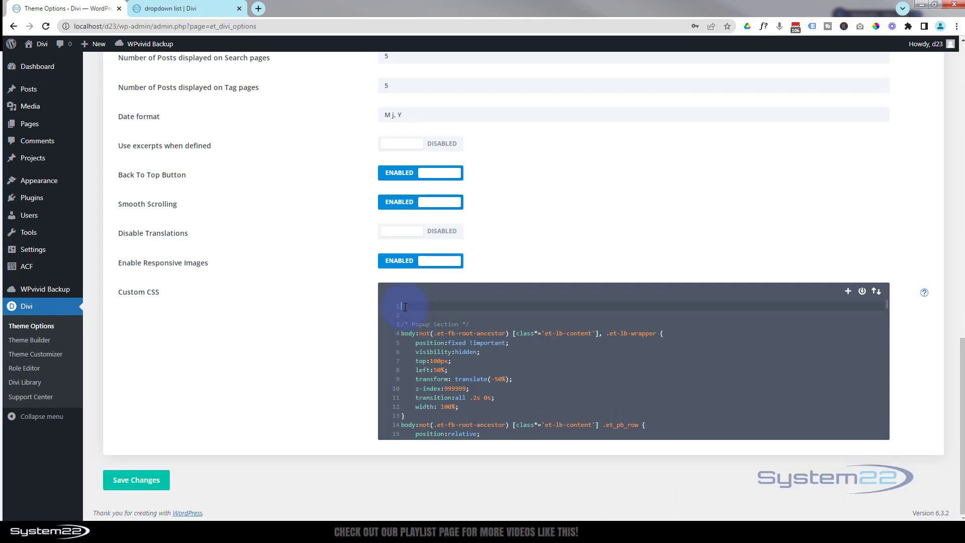
key("ctrl+v")
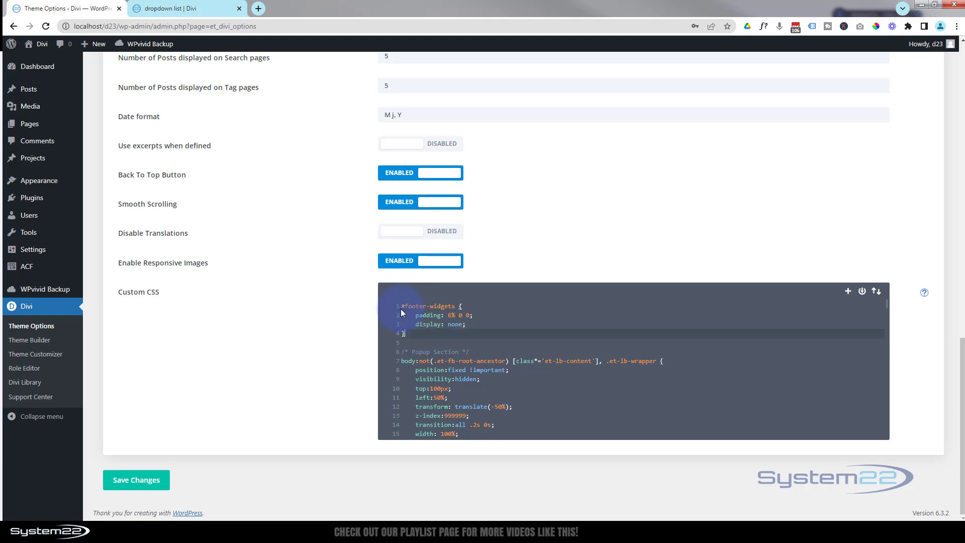
left_click(474, 315)
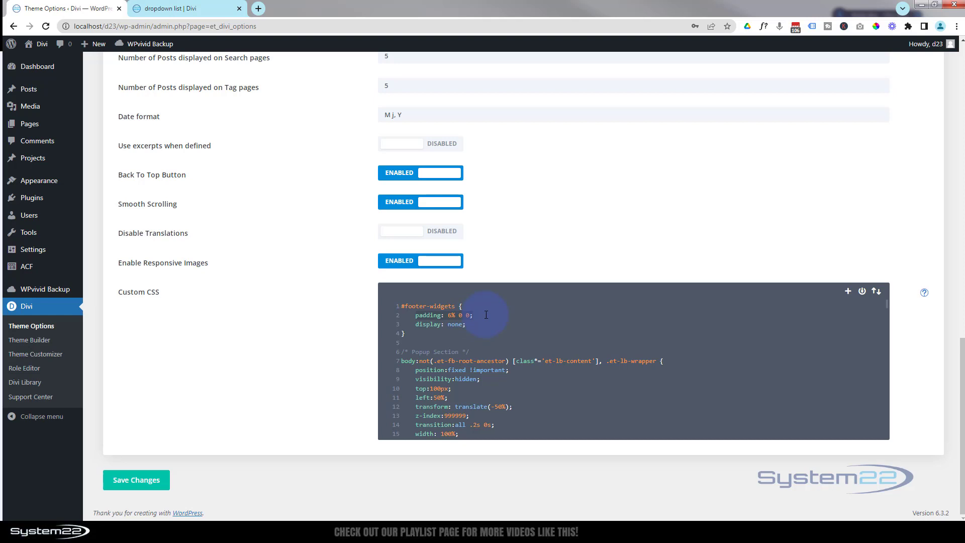
key("ctrl+d")
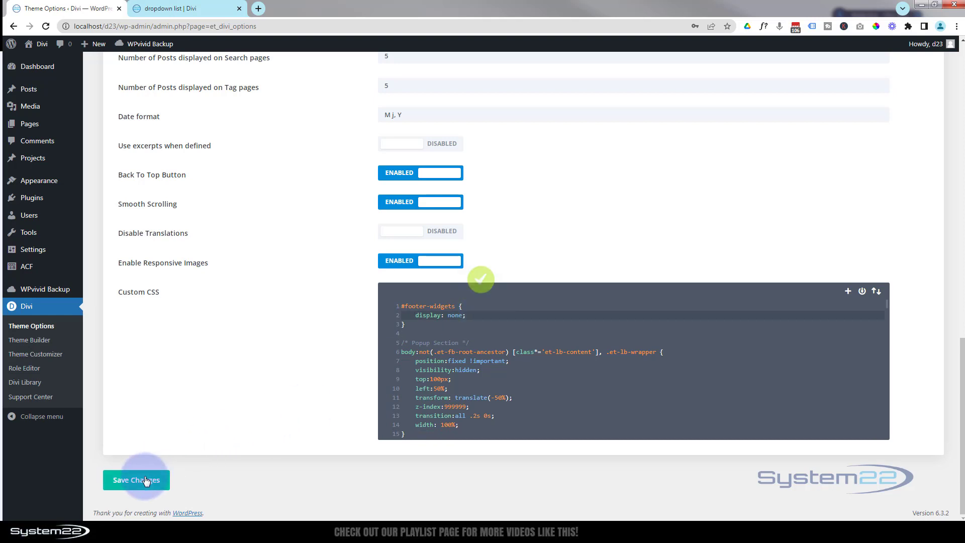
Step: Turn off the DevTools display: none test, close DevTools, and reload the site page
left_click(181, 8)
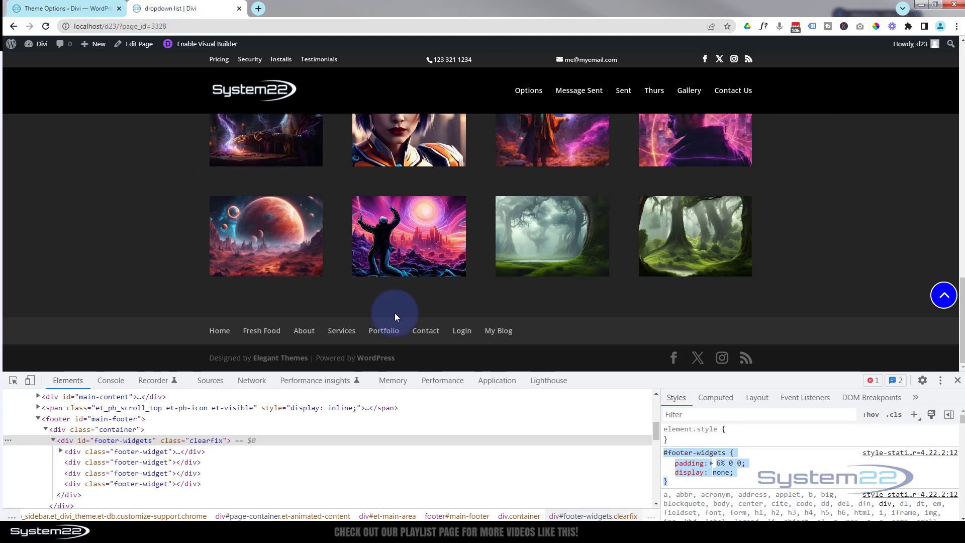
left_click(668, 472)
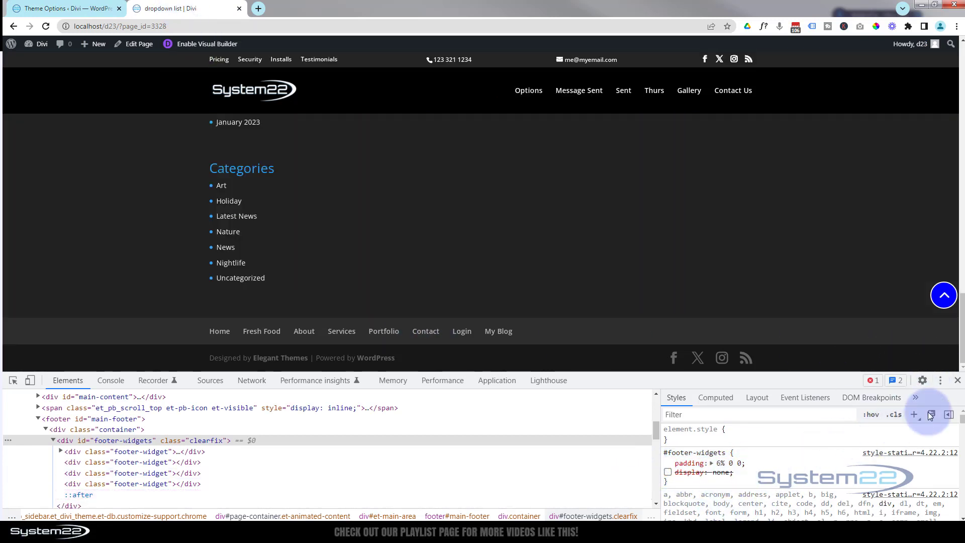
left_click(958, 380)
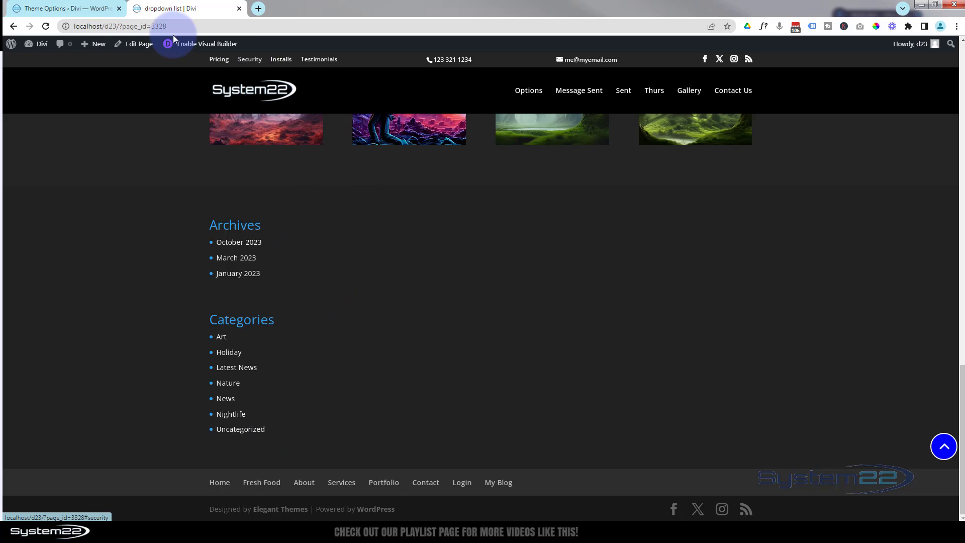
left_click(46, 27)
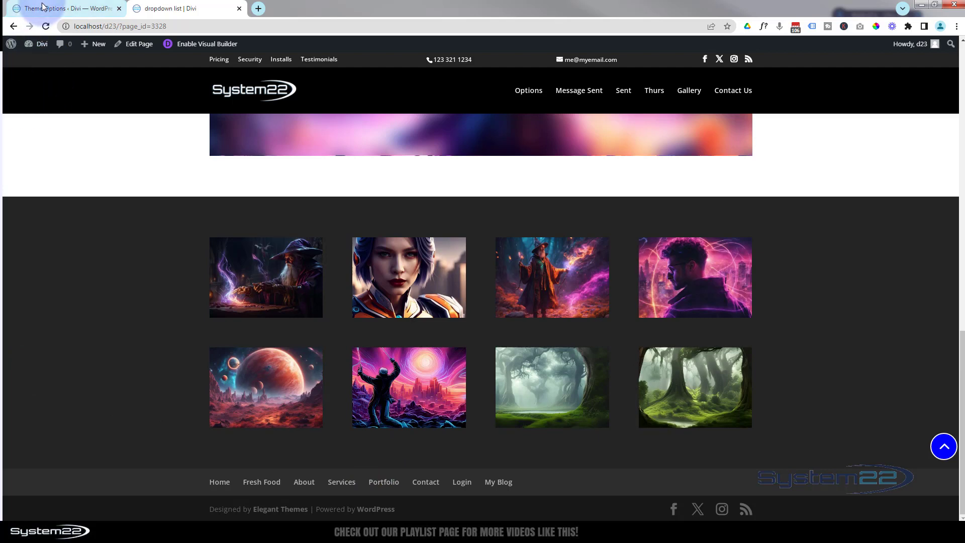
Step: Delete the #footer-widgets rule from Divi's Custom CSS and save the changes
left_click(63, 8)
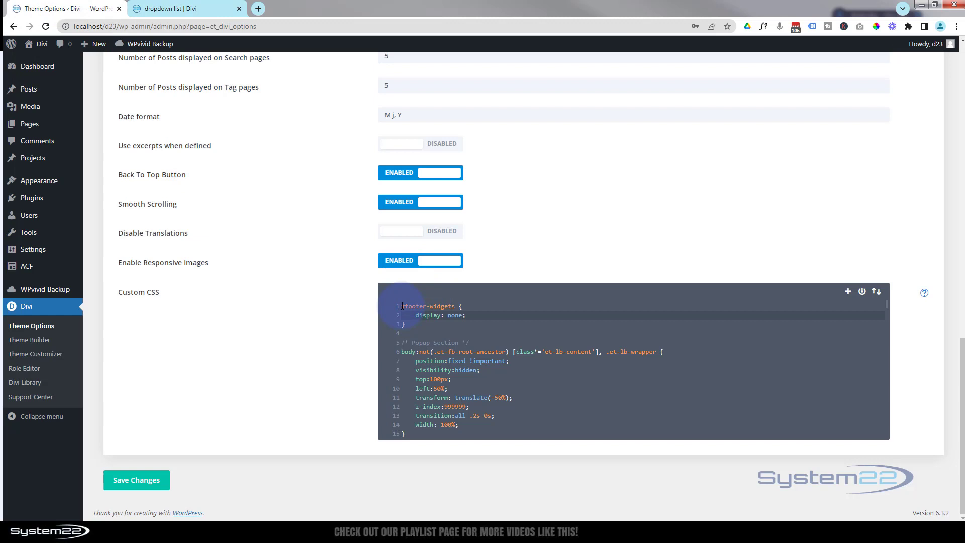
left_click_drag(402, 306, 415, 325)
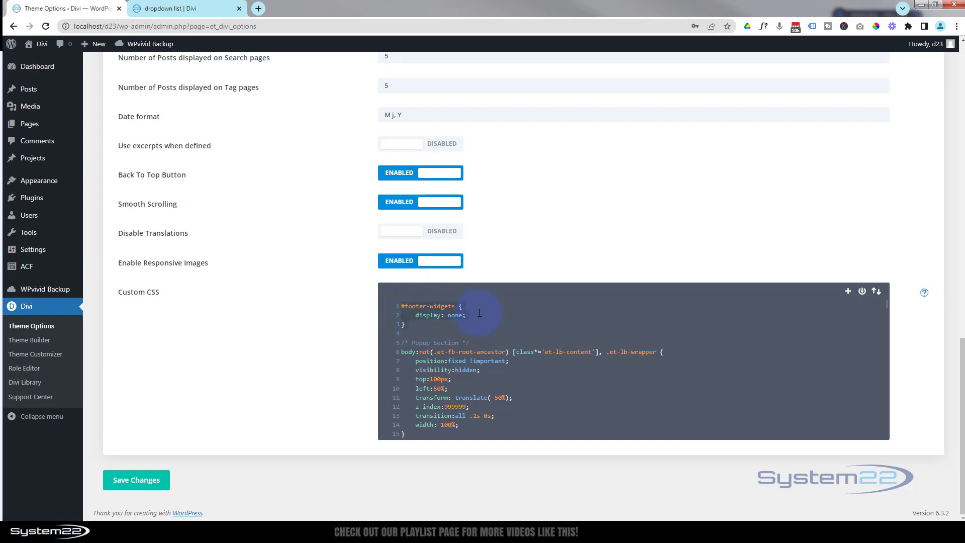
key("Delete")
left_click(139, 479)
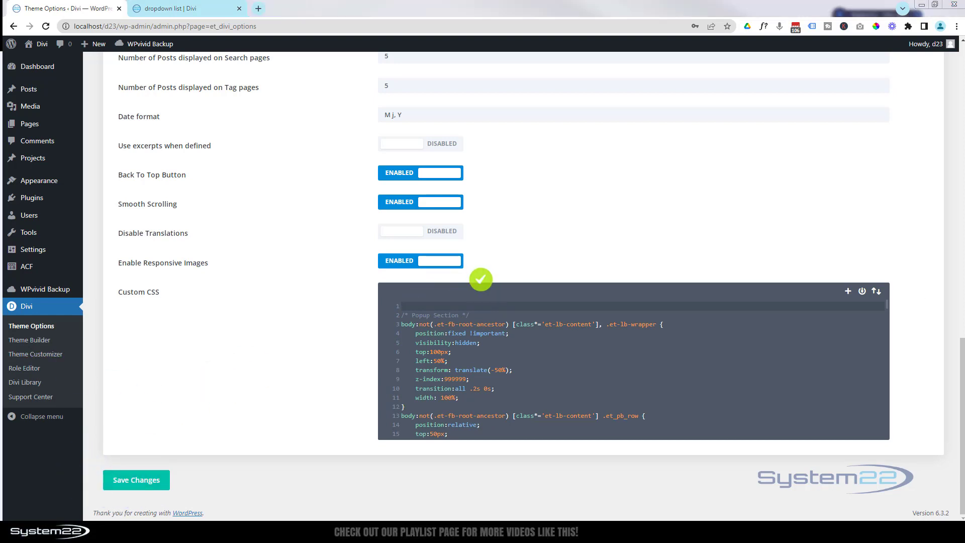
Step: Reload the front-end page and scroll down to check the footer
left_click(173, 9)
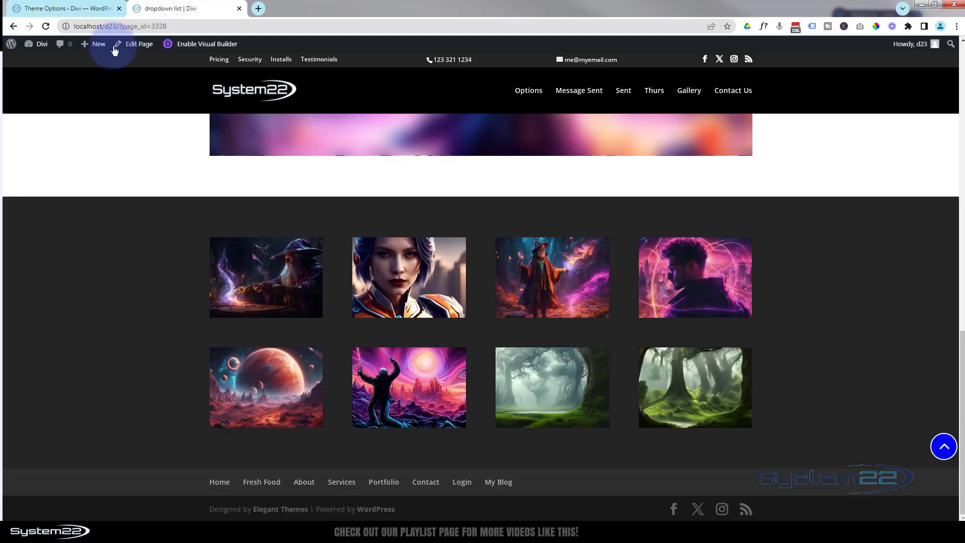
left_click(47, 26)
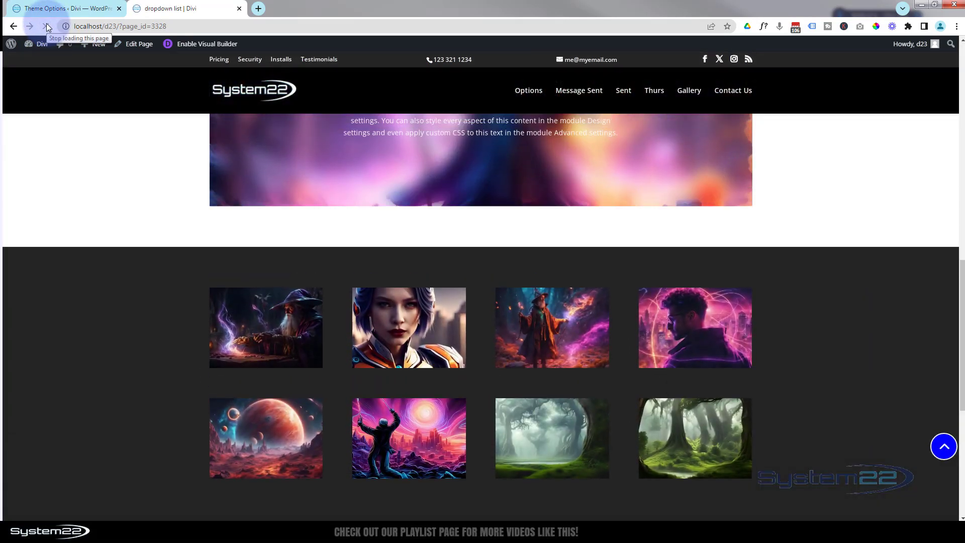
scroll(95, 262, "down", 7)
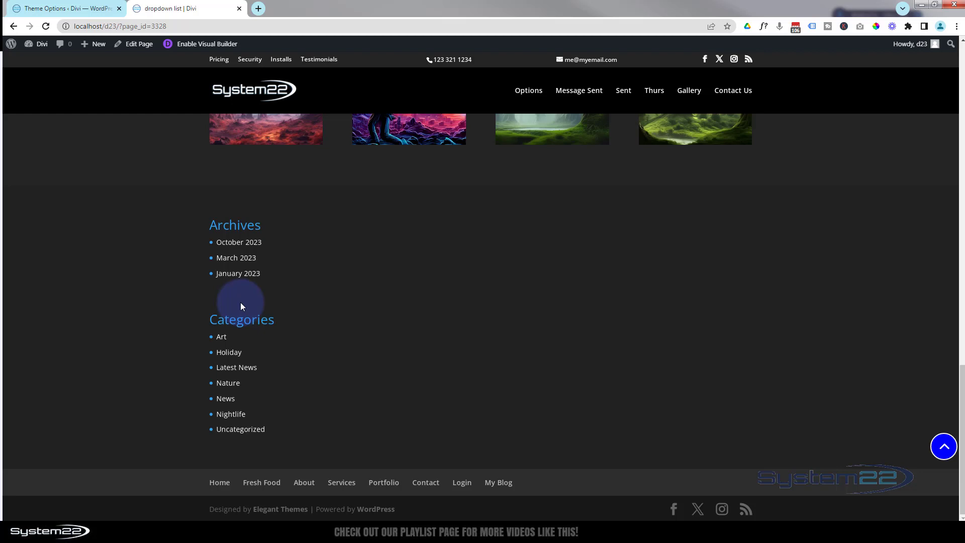
Step: Open Appearance > Widgets and expand Footer Area #1 to see its Archives and Categories widgets
left_click(70, 8)
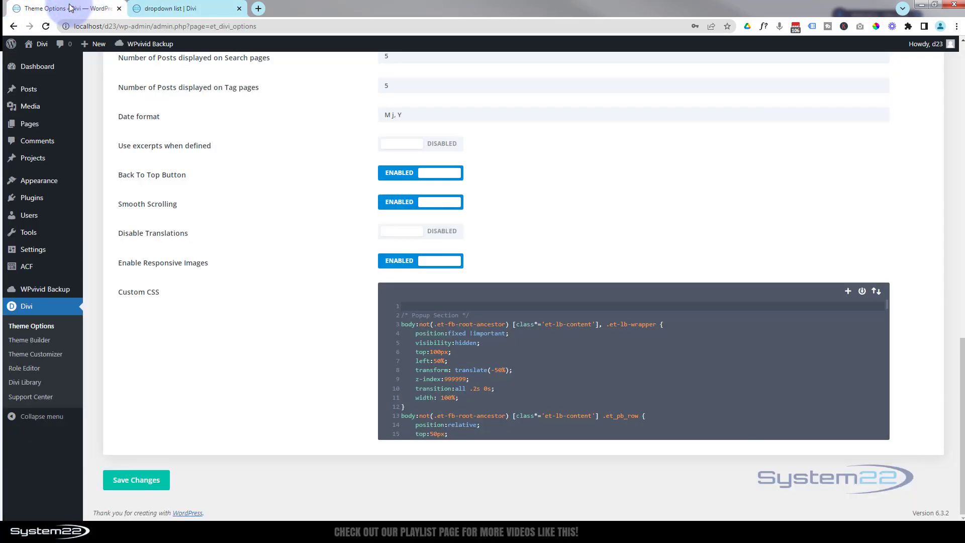
mouse_move(43, 186)
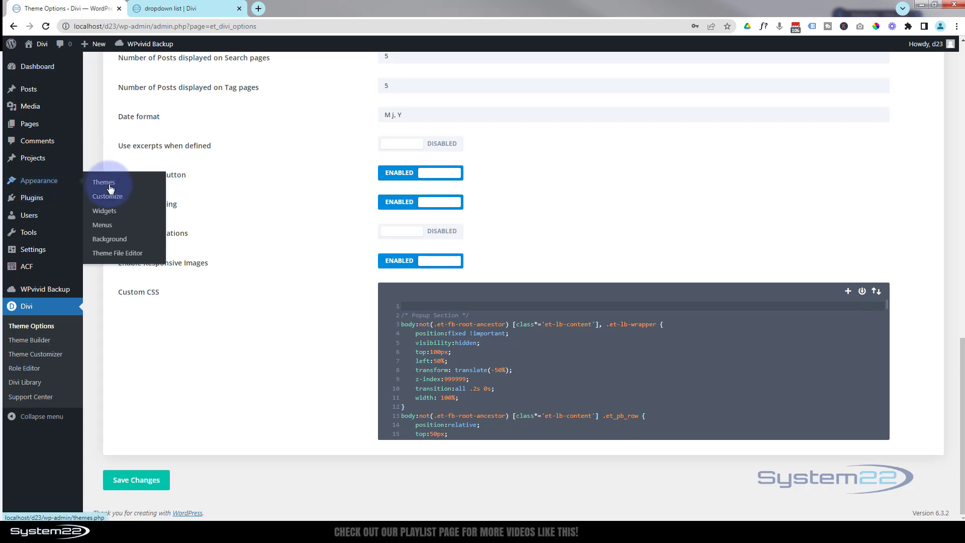
left_click(111, 214)
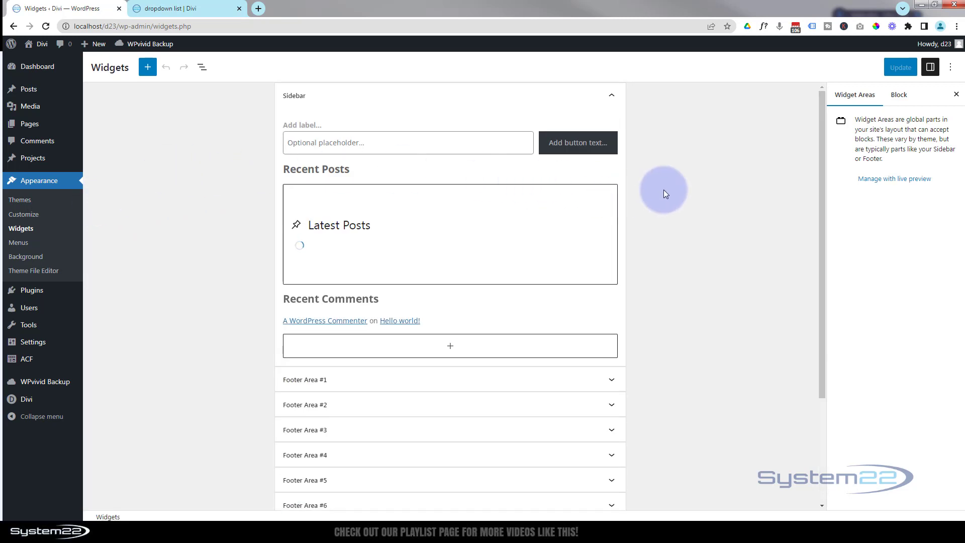
scroll(664, 189, "down", 3)
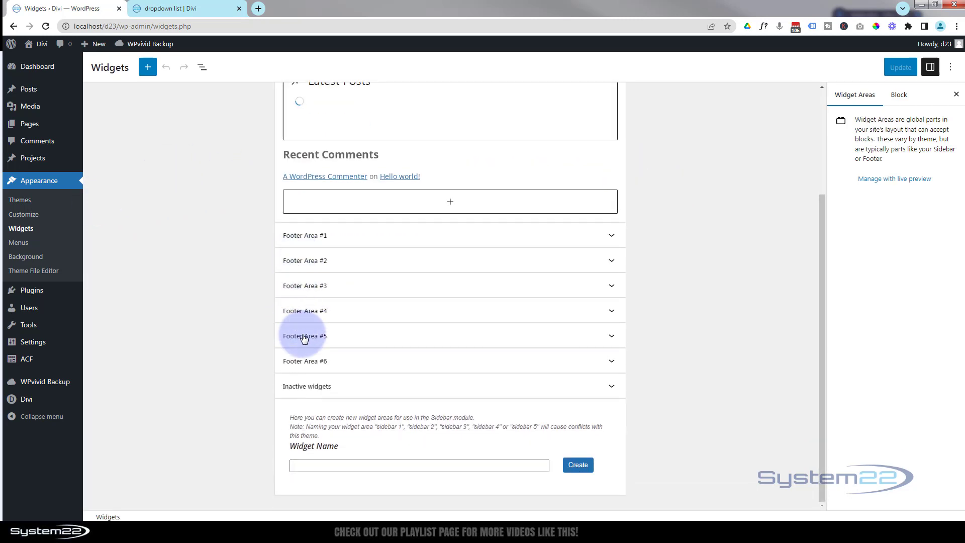
left_click(612, 236)
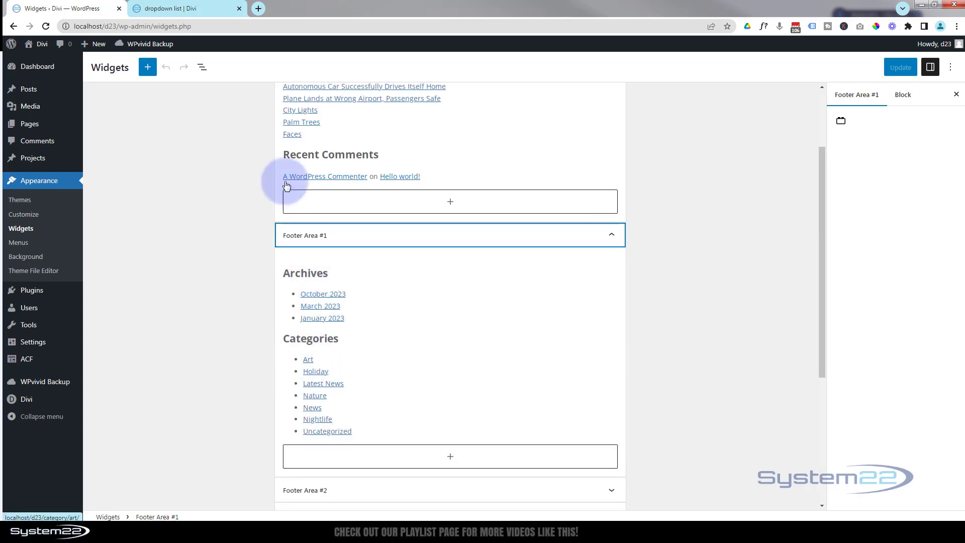
left_click(188, 10)
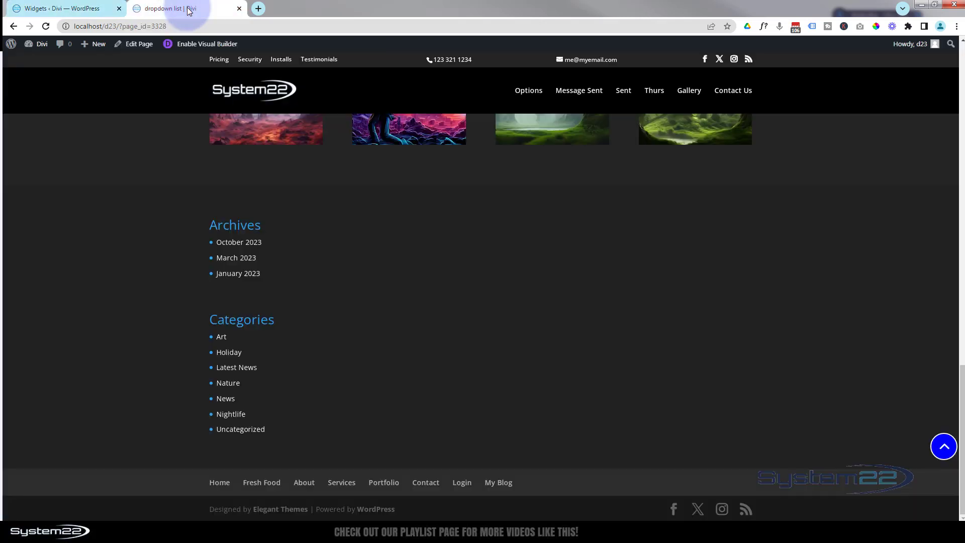
Step: Delete the Archives list, Archives heading and the empty Archives group from Footer Area #1
left_click(65, 9)
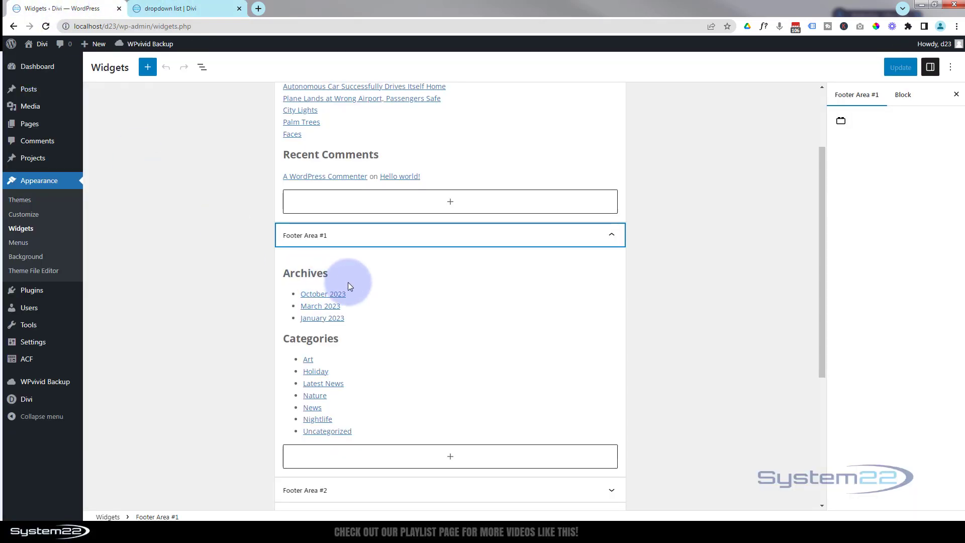
mouse_move(347, 282)
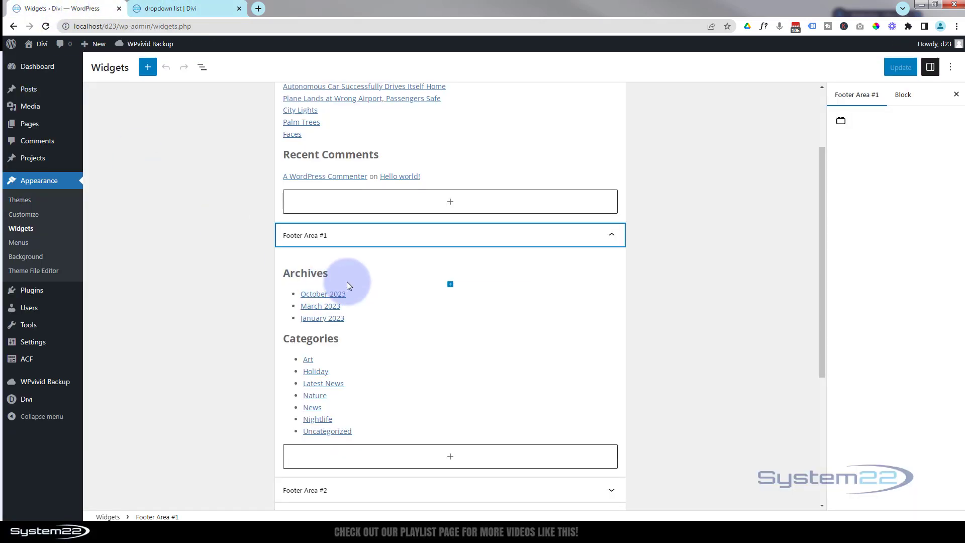
left_click(433, 312)
left_click(428, 270)
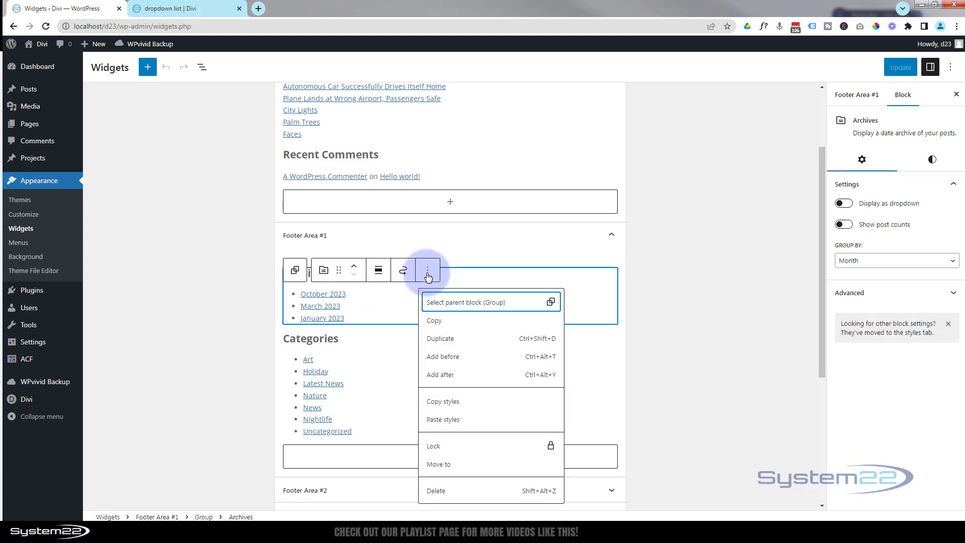
left_click(449, 492)
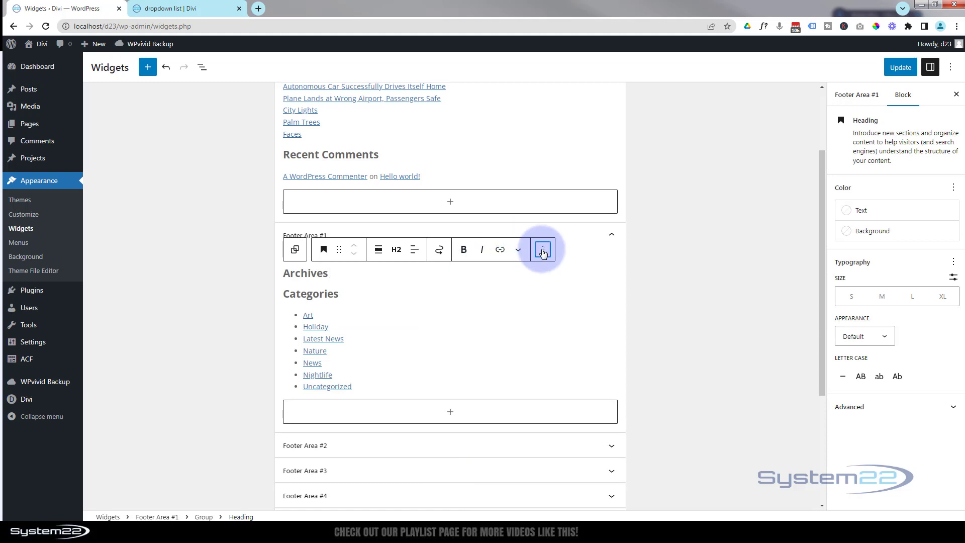
left_click(543, 252)
left_click(562, 471)
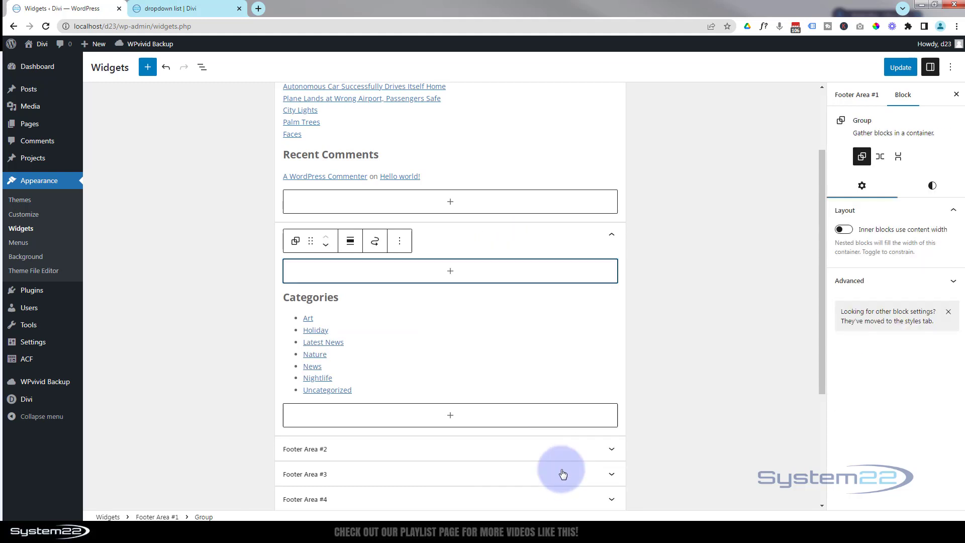
left_click(401, 243)
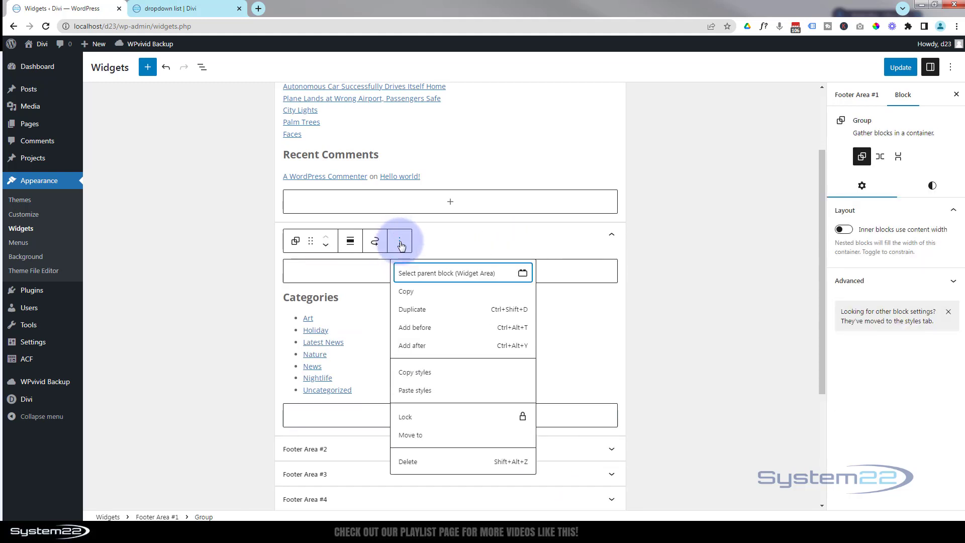
left_click(433, 462)
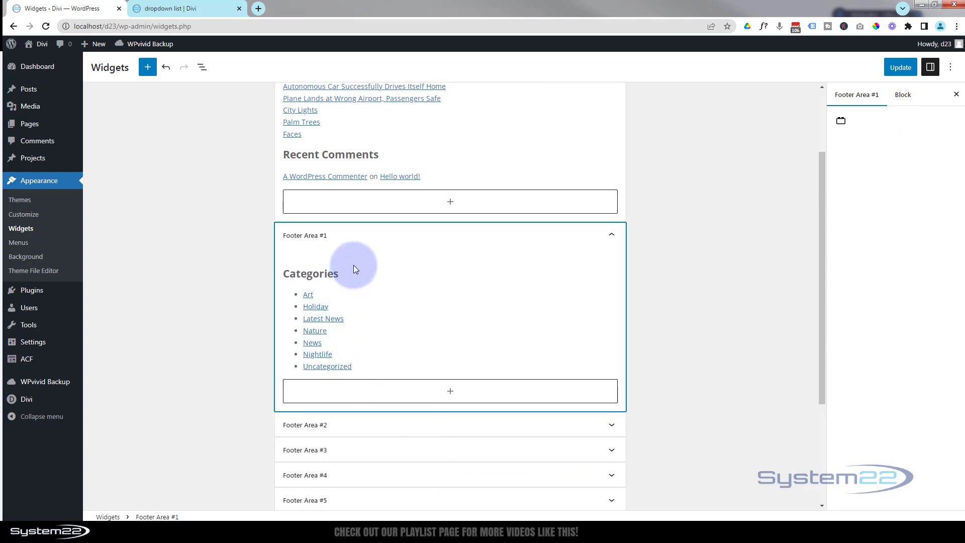
Step: Delete the Categories heading and Categories group, then save the widgets with Update
left_click(368, 272)
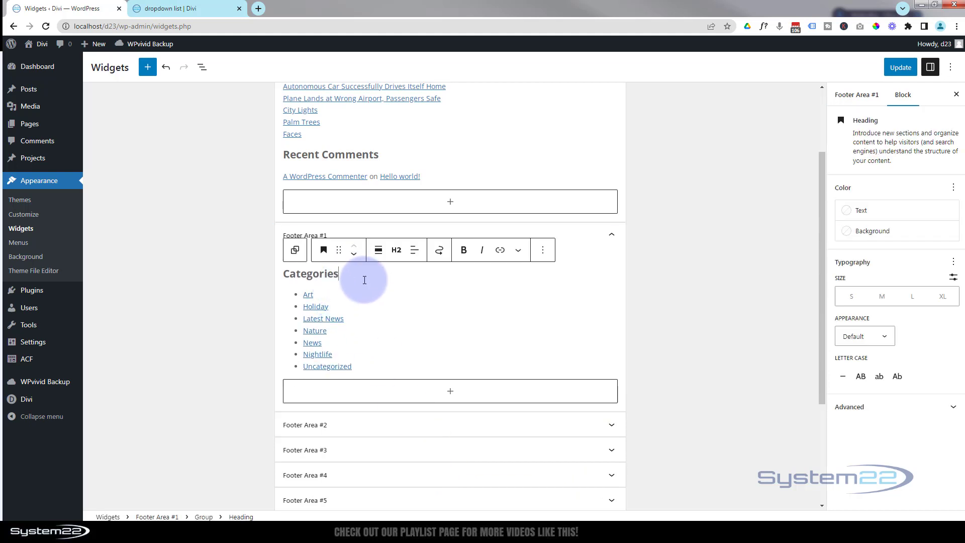
left_click(542, 251)
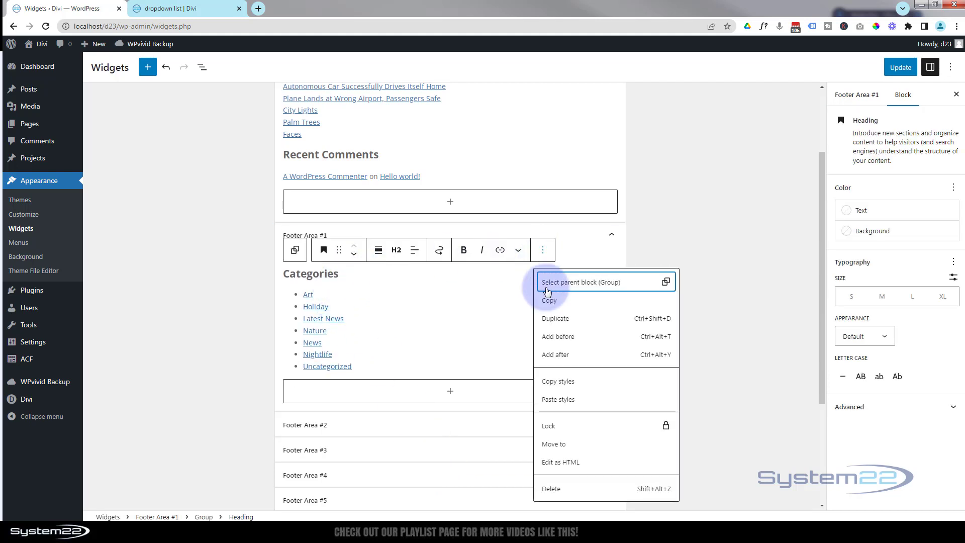
left_click(567, 490)
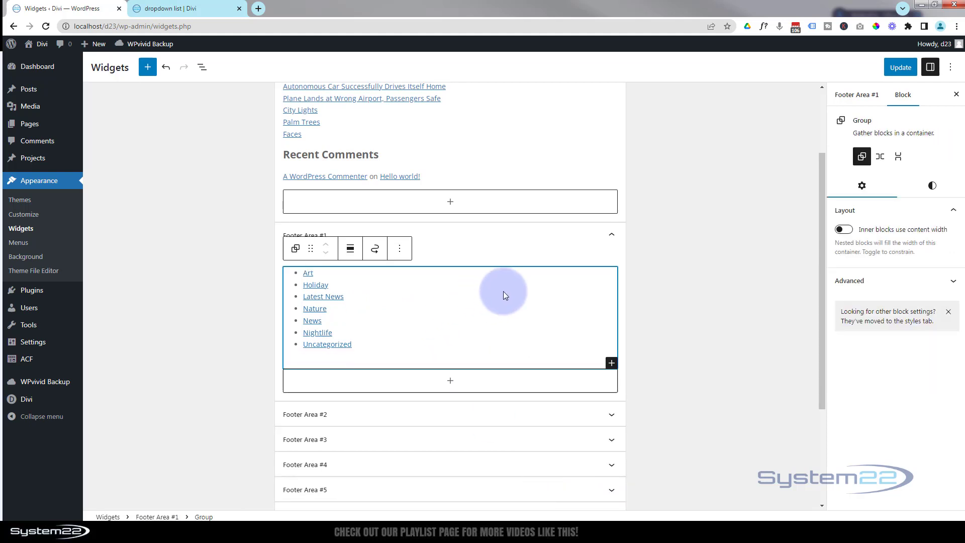
left_click(399, 248)
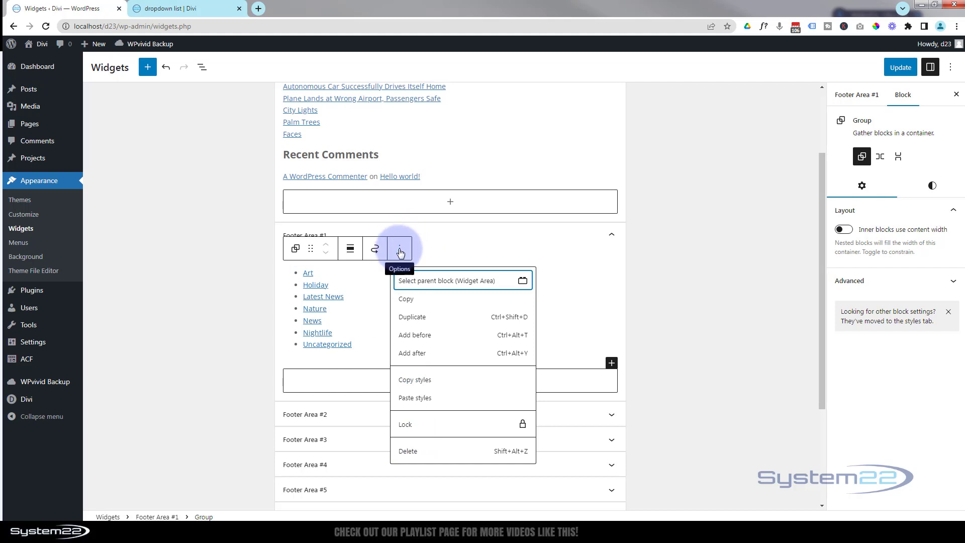
left_click(411, 458)
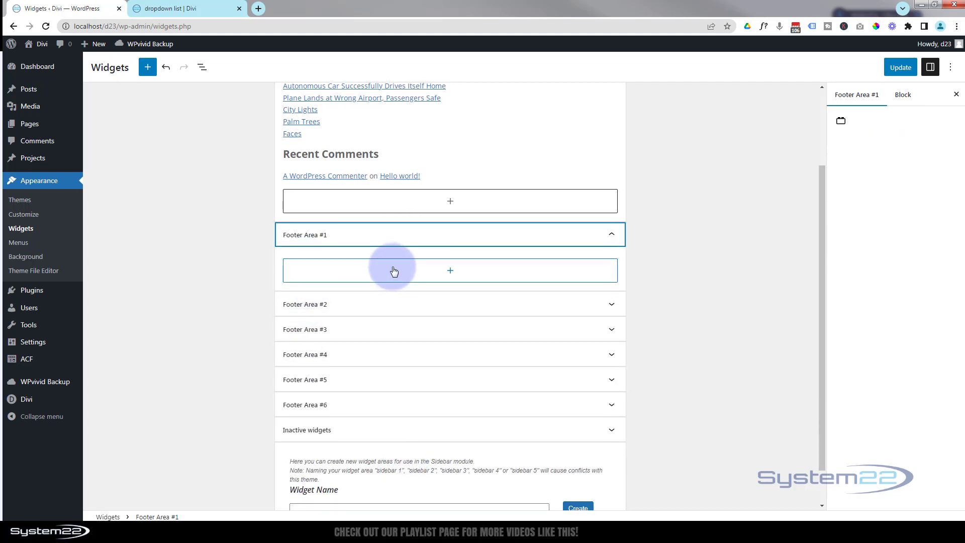
scroll(392, 267, "down", 1)
scroll(393, 271, "up", 3)
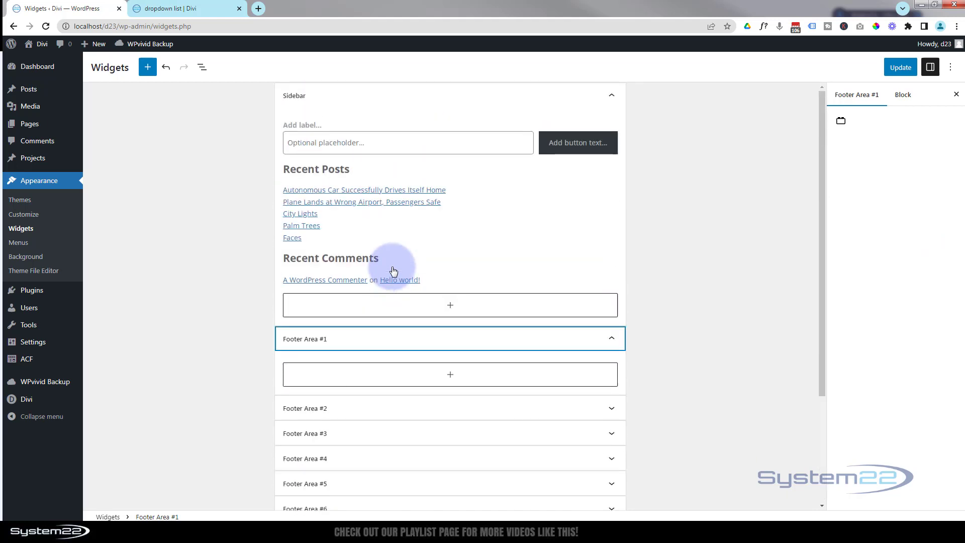
left_click(900, 67)
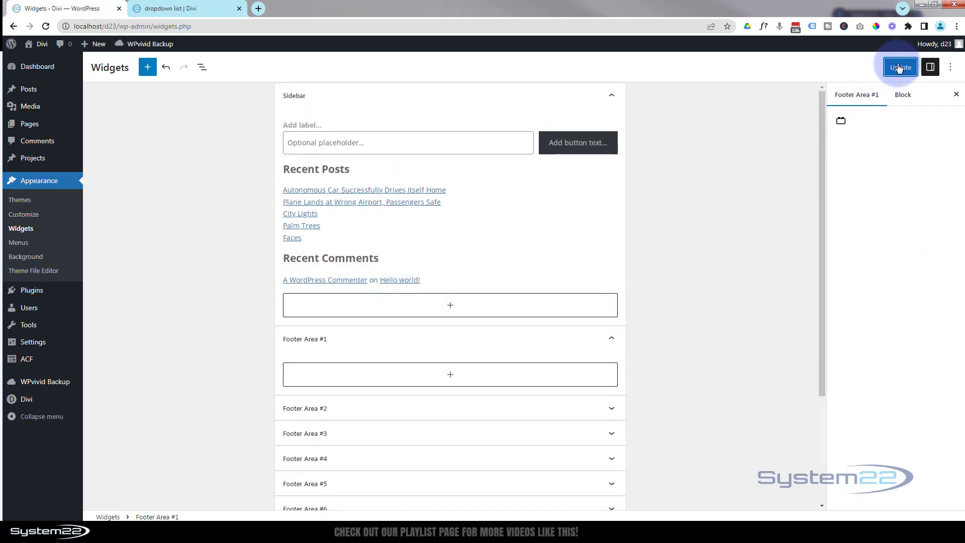
Step: Reload the site page and scroll to confirm the footer lacks Archives and Categories
left_click(201, 5)
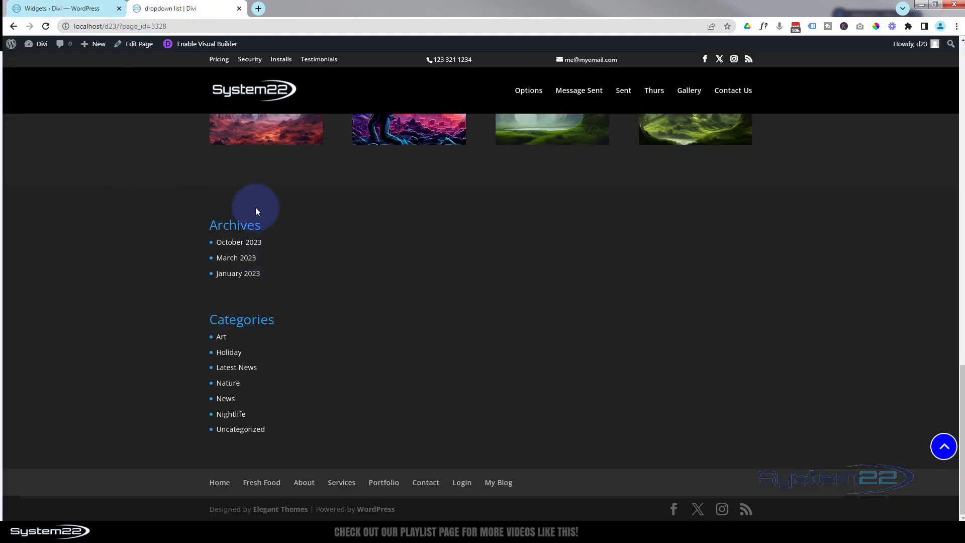
left_click(44, 27)
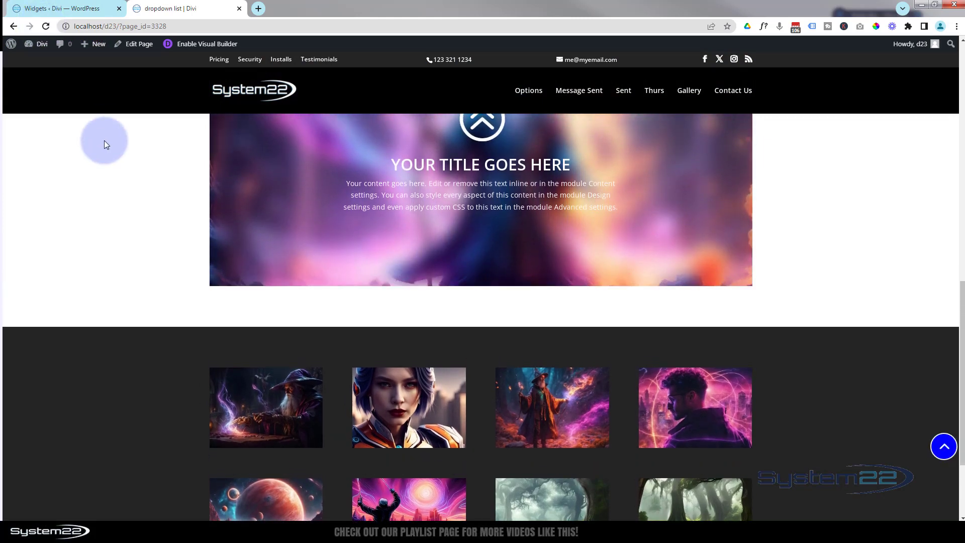
scroll(104, 145, "down", 3)
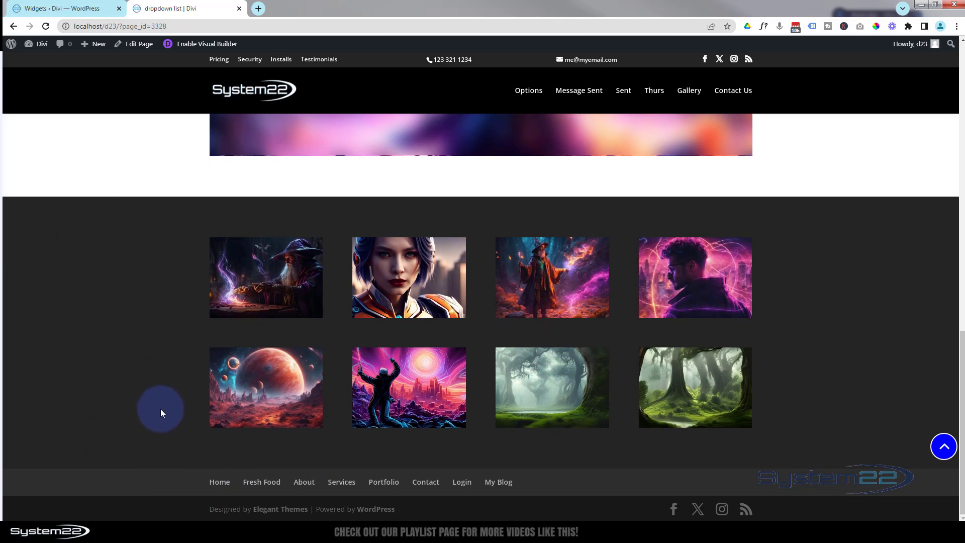
scroll(161, 408, "up", 6)
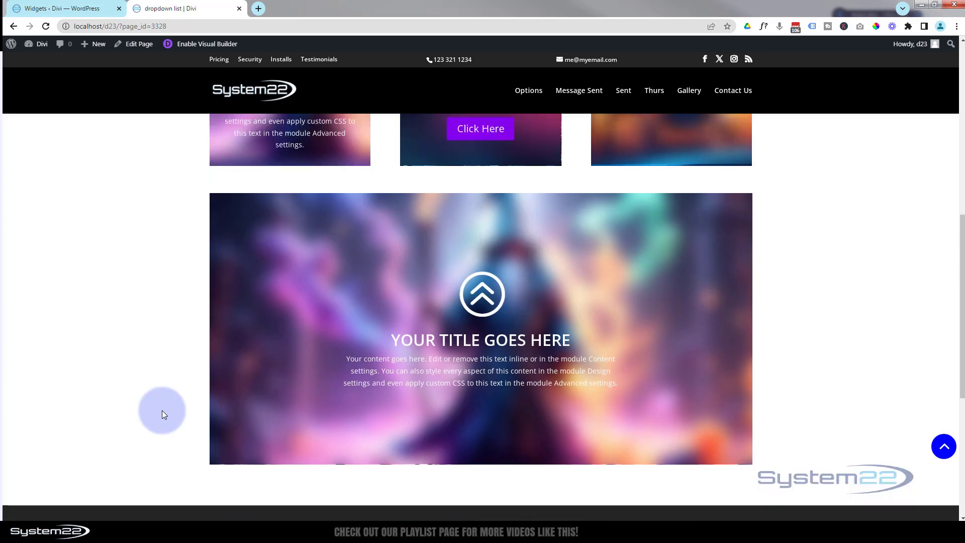
scroll(161, 410, "up", 6)
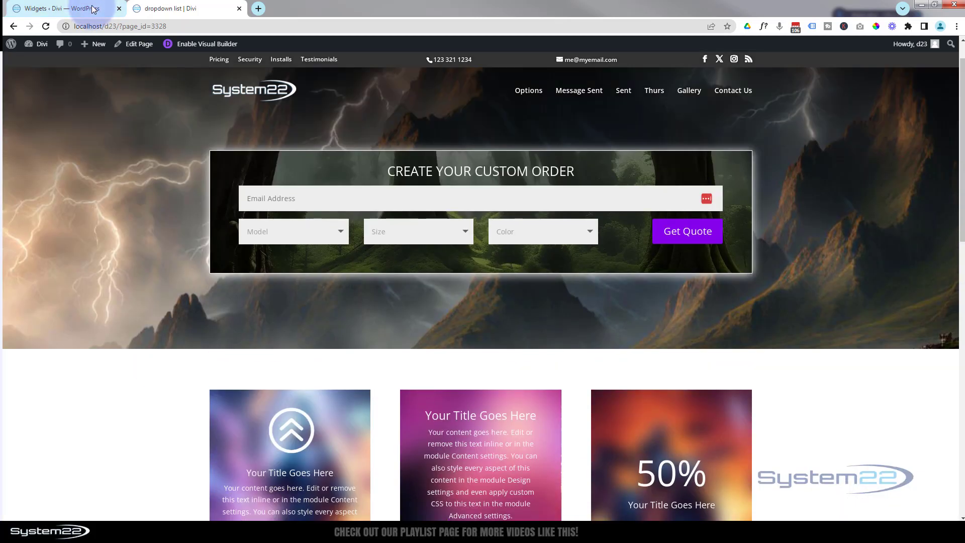
Step: Open Divi Theme Options and scroll down to the Custom CSS box and back up
left_click(93, 9)
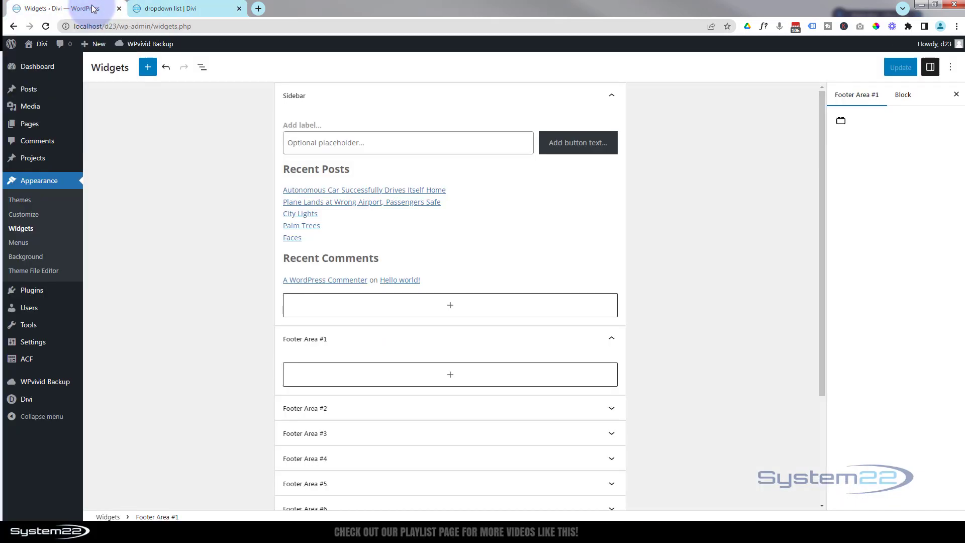
left_click(26, 400)
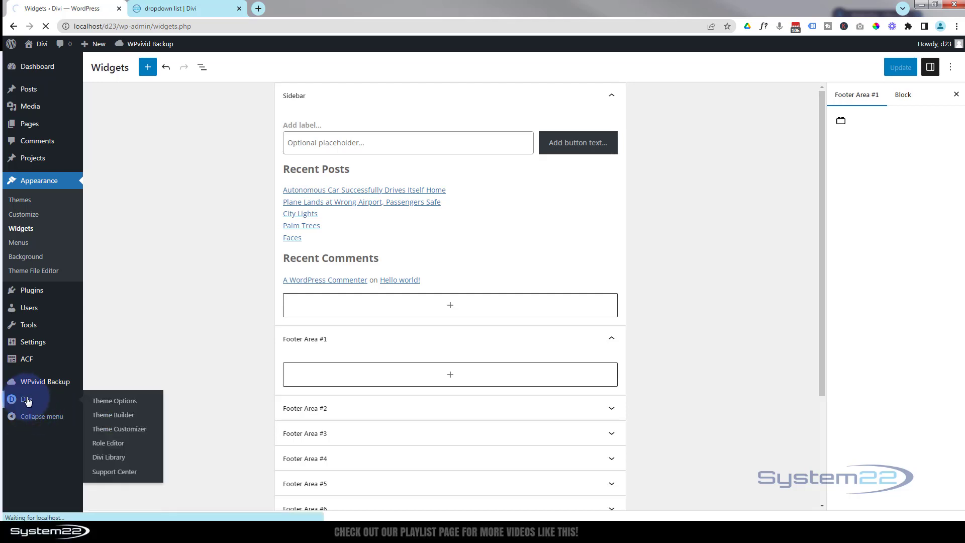
scroll(300, 360, "down", 3)
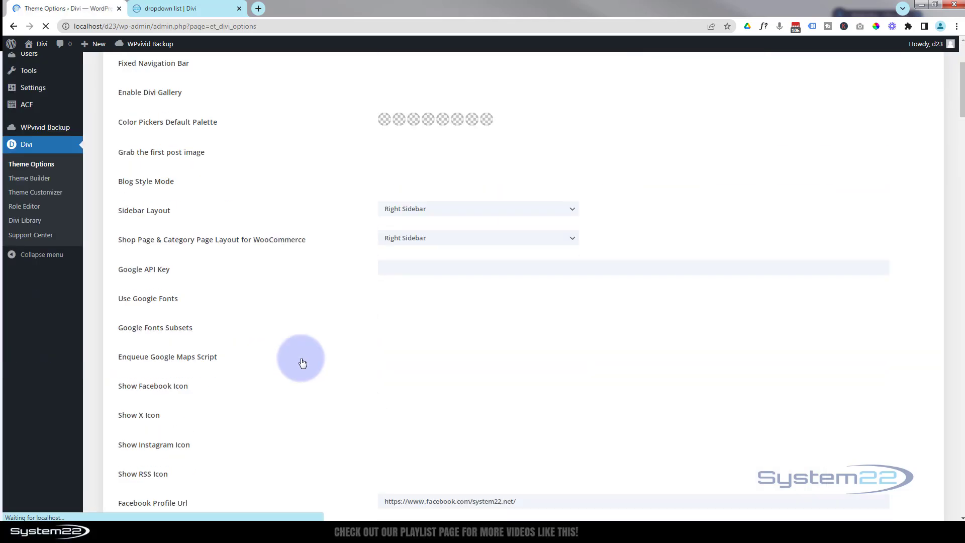
scroll(302, 360, "down", 12)
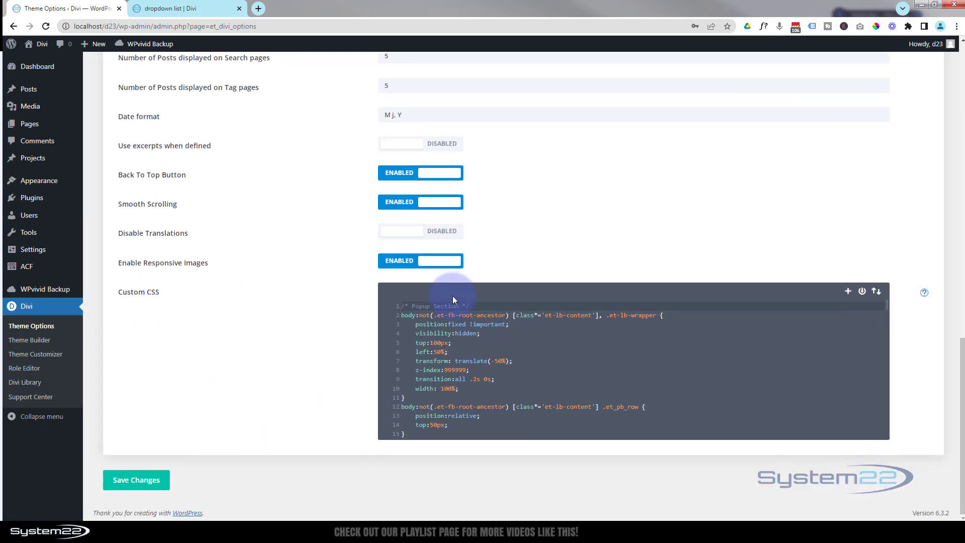
scroll(38, 191, "up", 15)
mouse_move(36, 183)
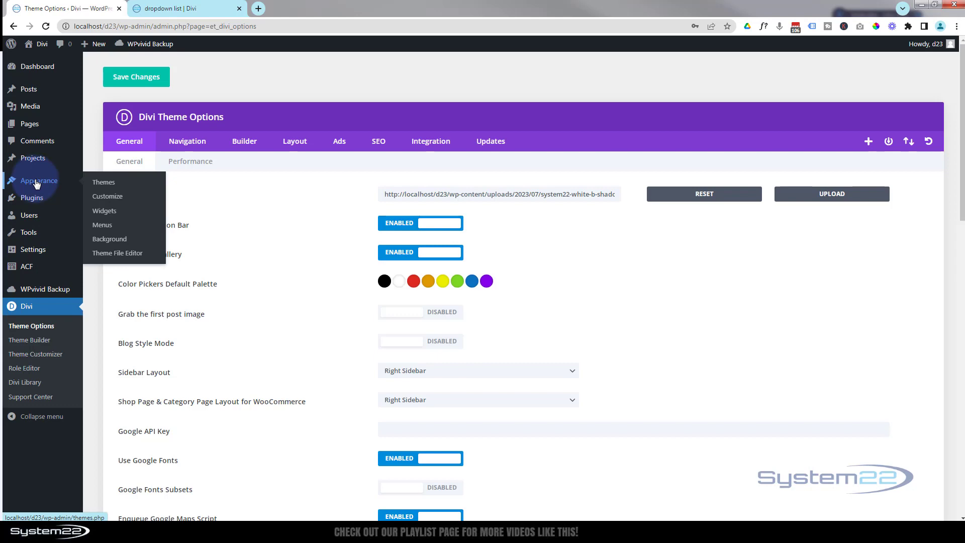
Step: In the Customizer's Additional CSS, add two blank lines above the Popup Section comment
left_click(111, 201)
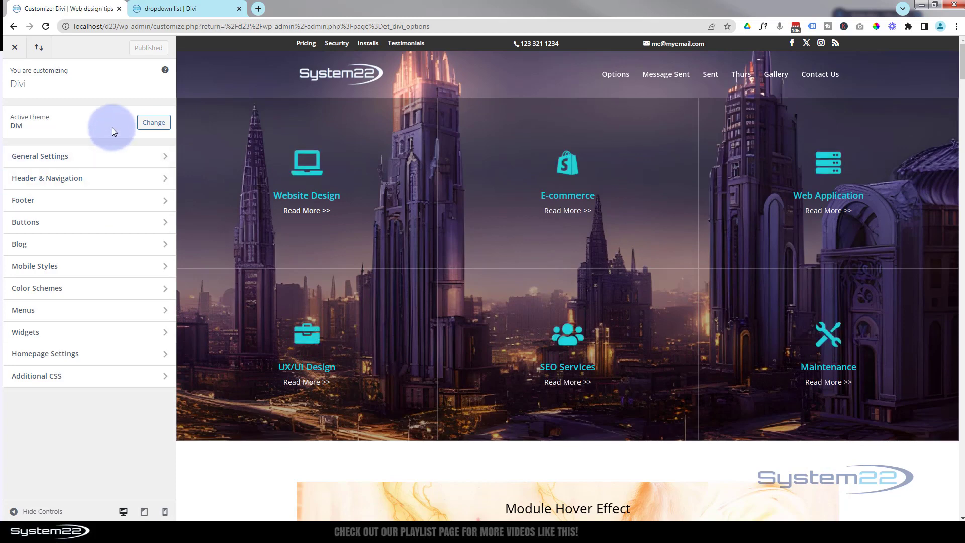
left_click(101, 381)
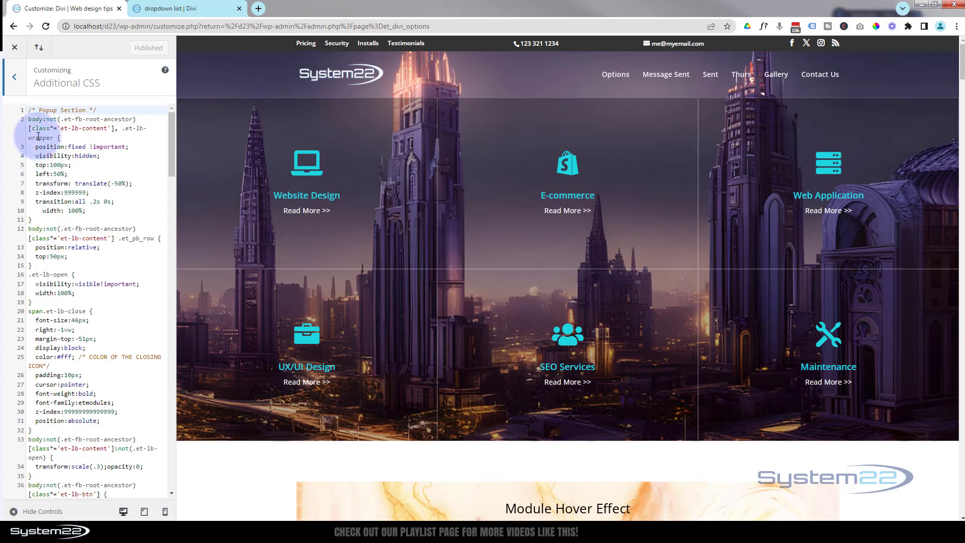
left_click(27, 109)
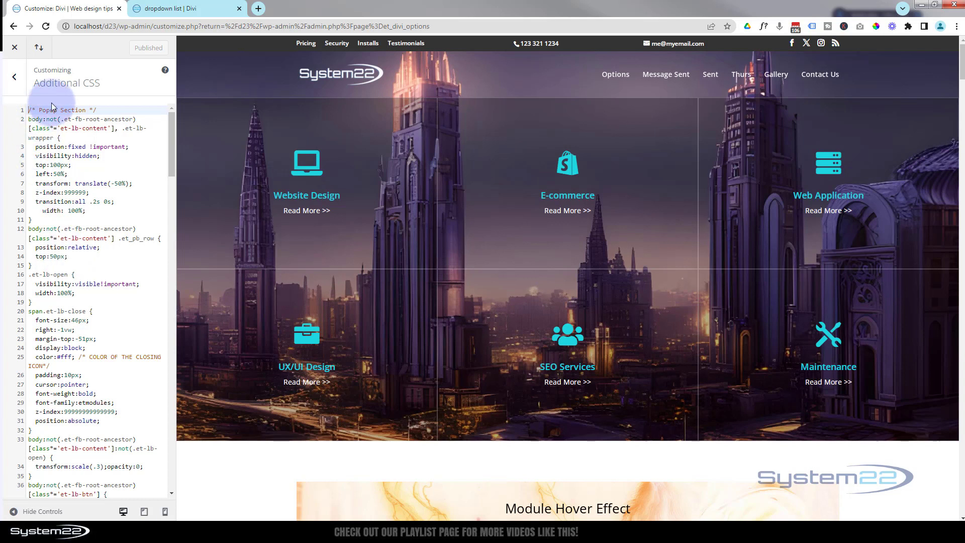
key("Return")
key("Return")
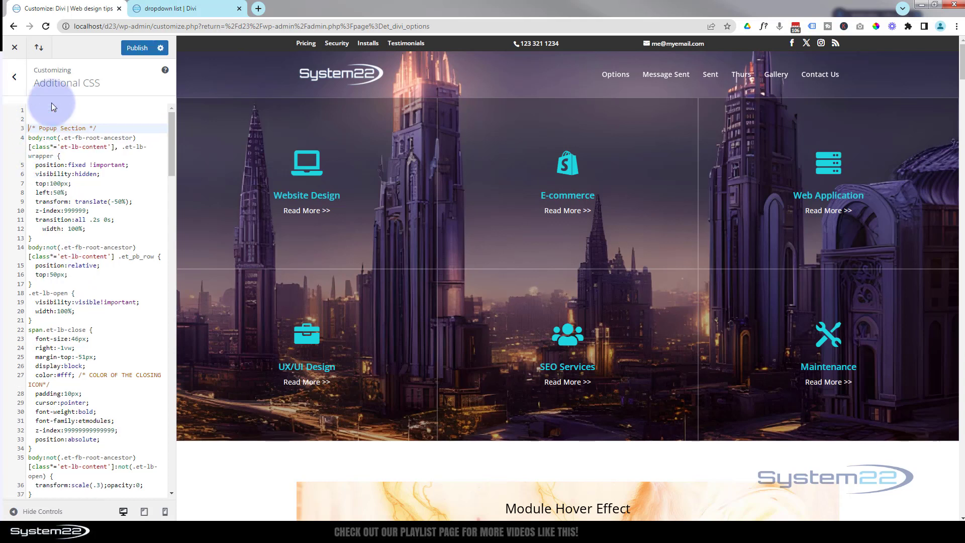
left_click(23, 109)
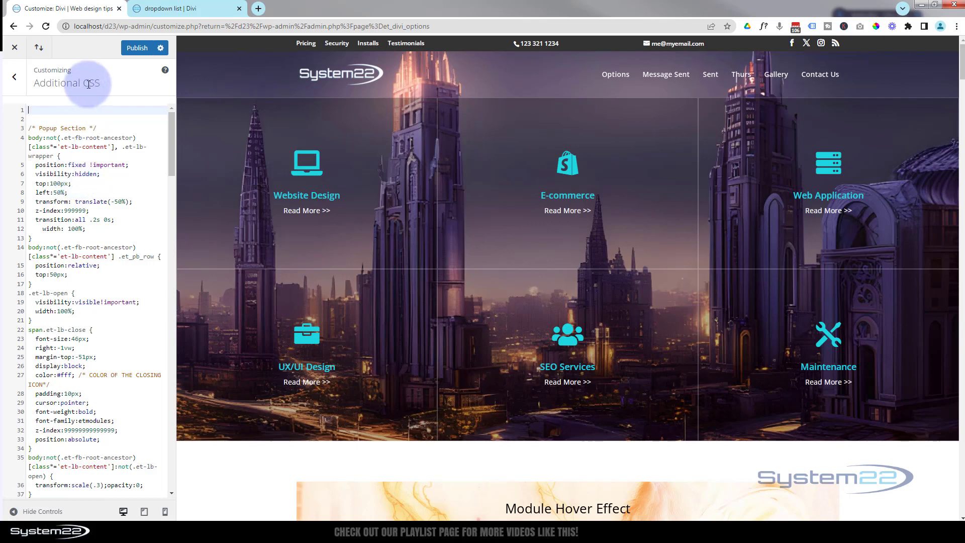
left_click(222, 9)
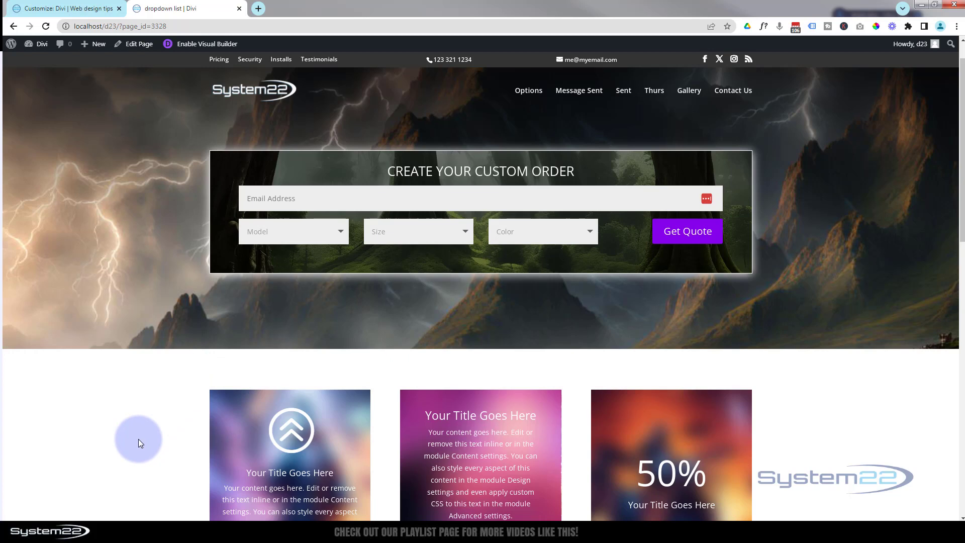
scroll(139, 440, "down", 3)
scroll(140, 442, "down", 10)
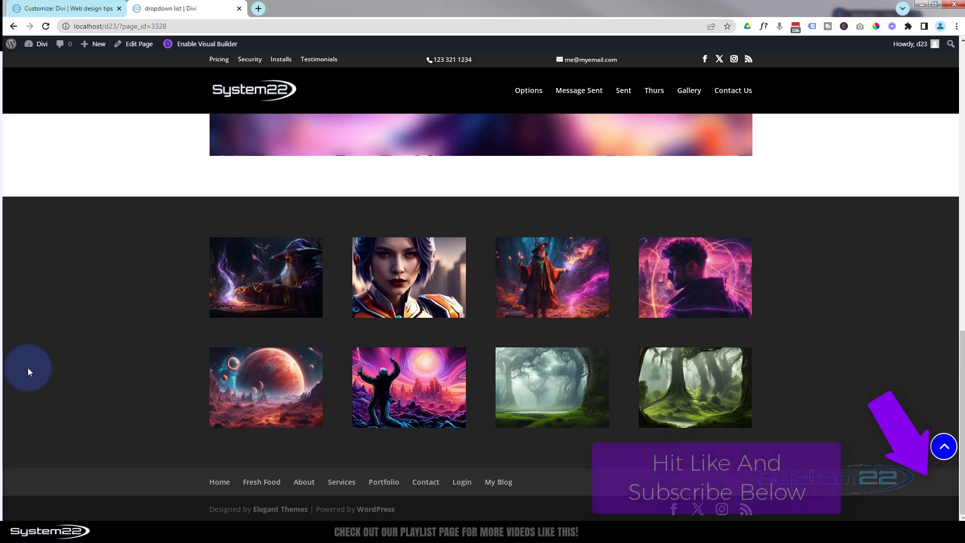
left_click(945, 447)
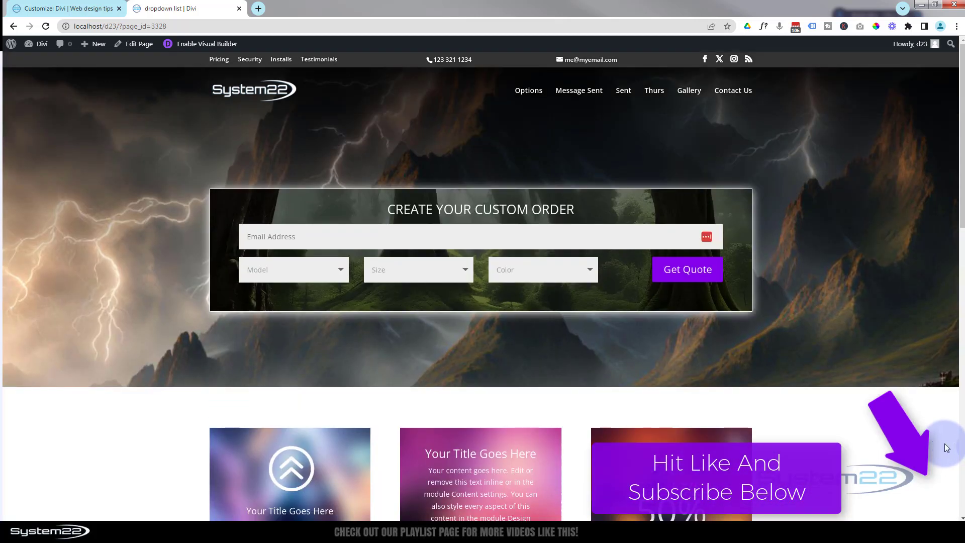